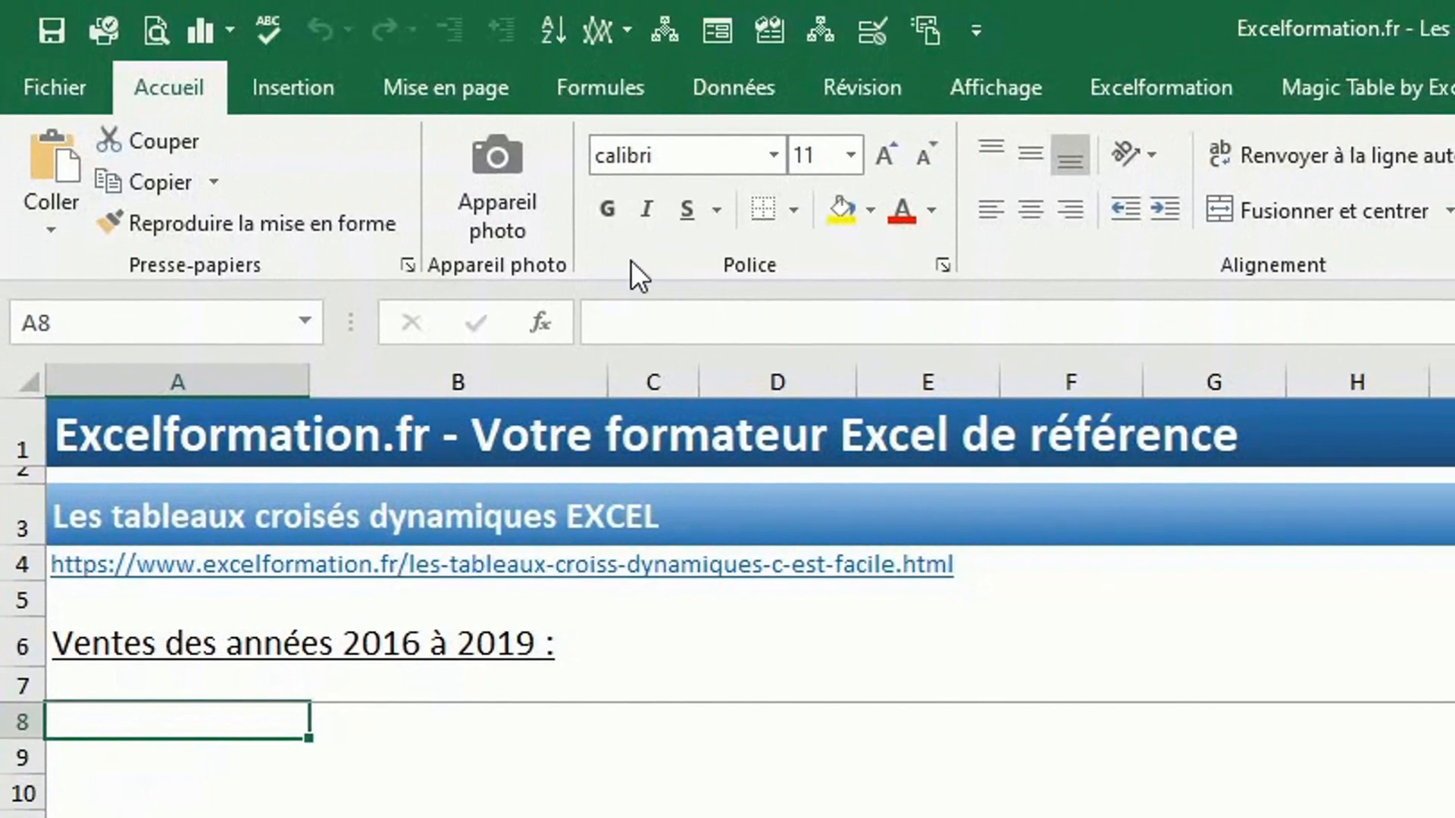
- Create a new custom group right after the Tableaux group of the Insertion tab in the ribbon customization options
{"action": "right_click", "coordinate": [360, 140]}
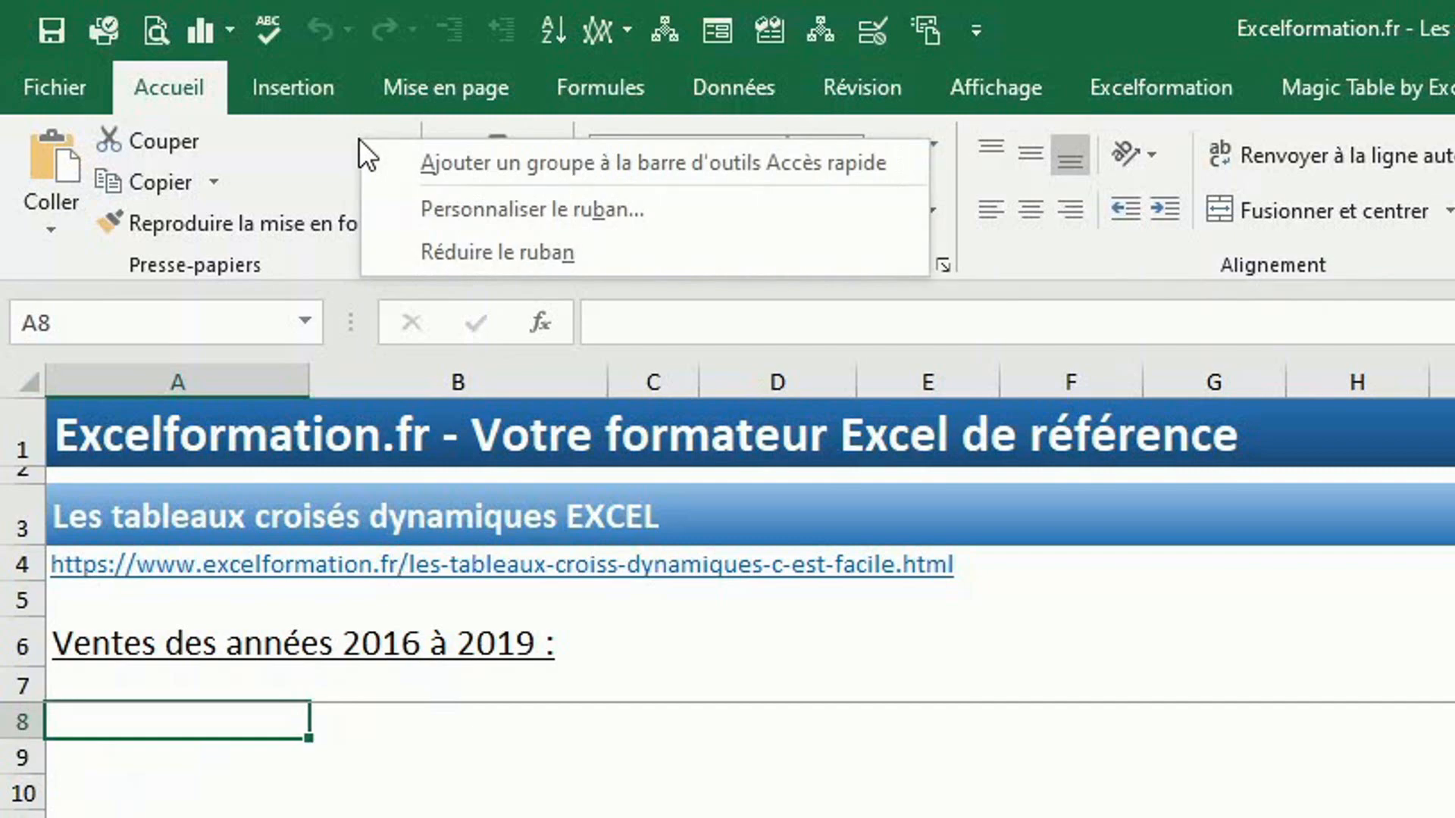
{"action": "left_click", "coordinate": [415, 219]}
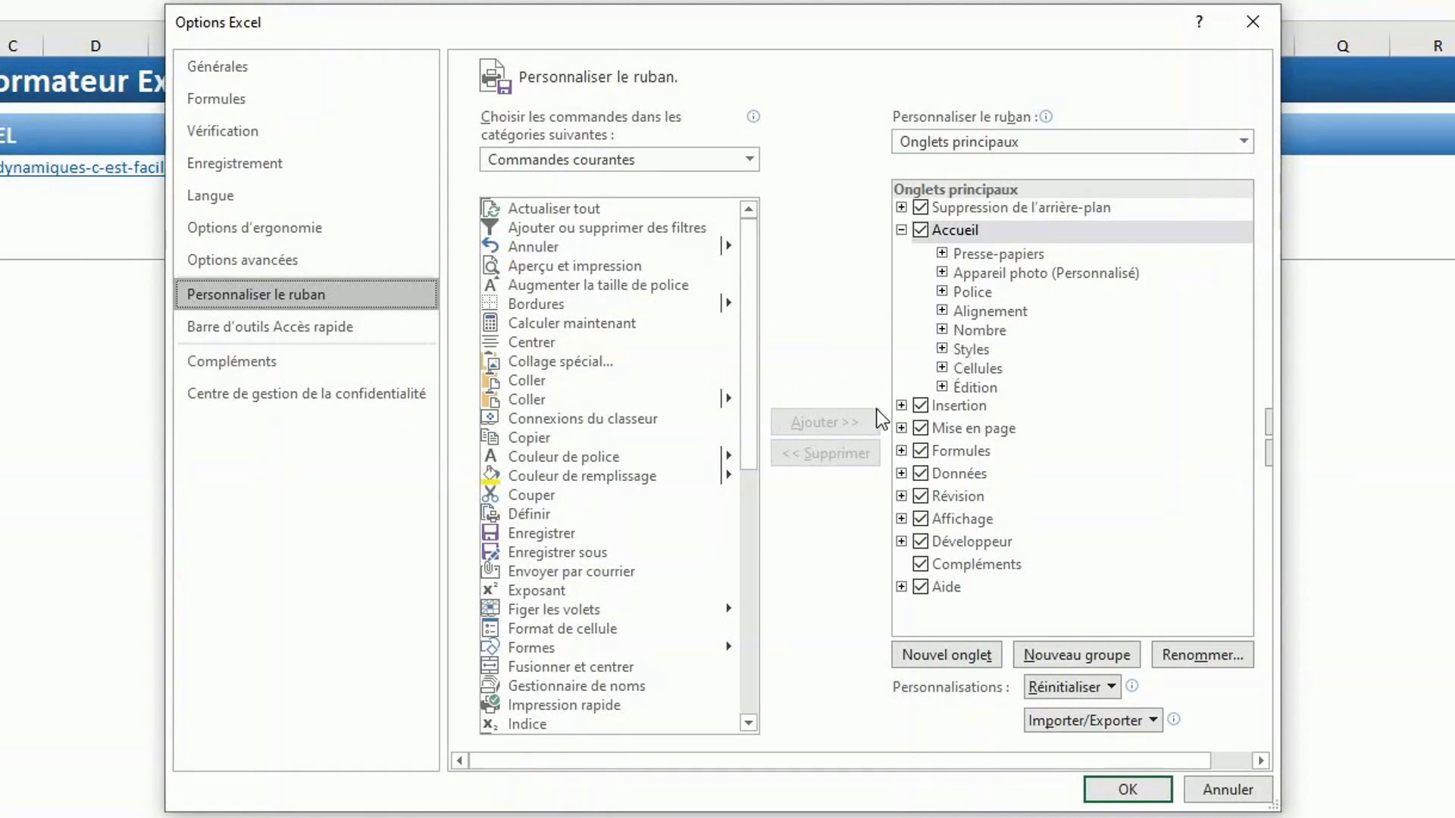
{"action": "left_click", "coordinate": [901, 406]}
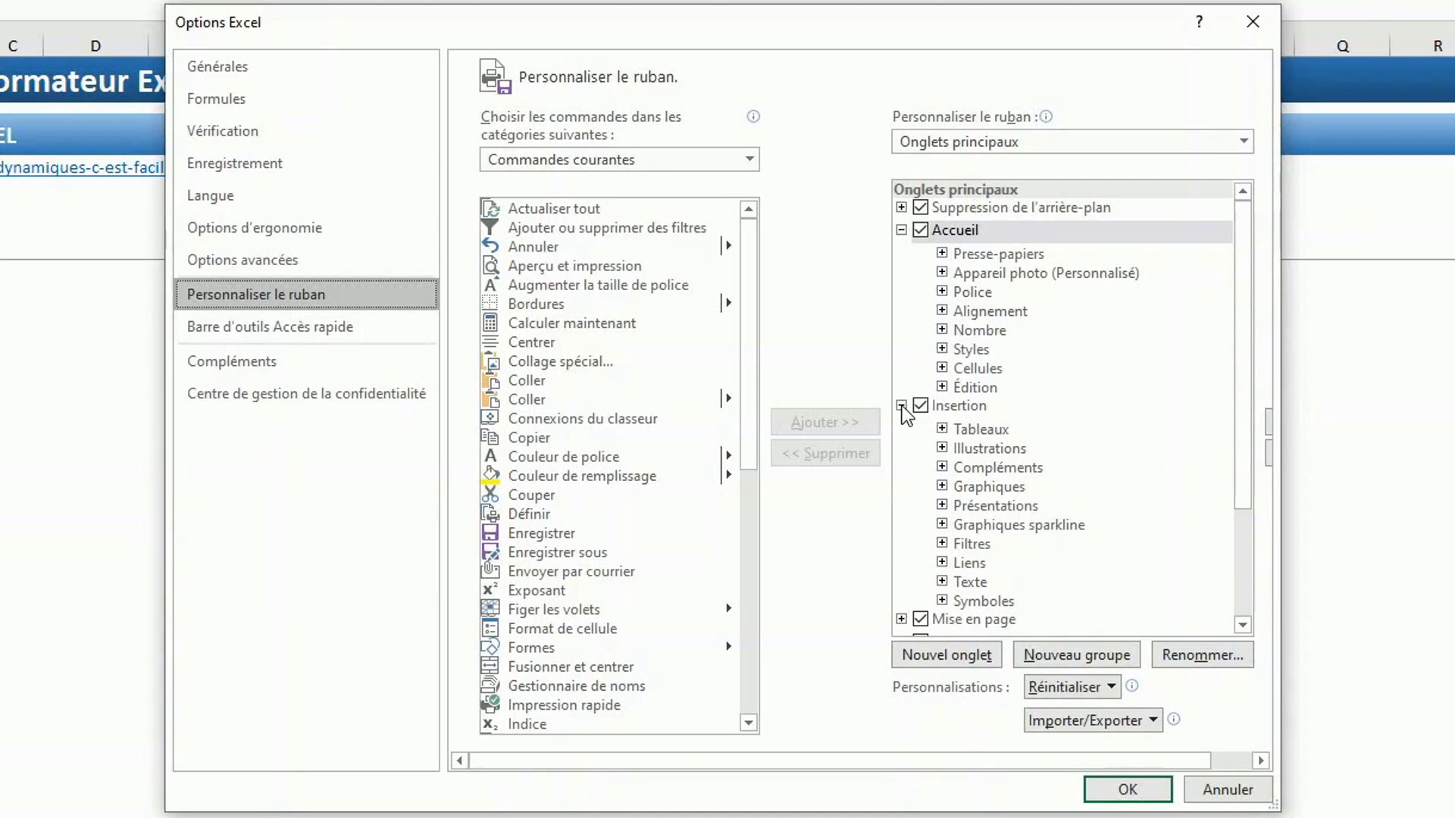
{"action": "left_click", "coordinate": [943, 430]}
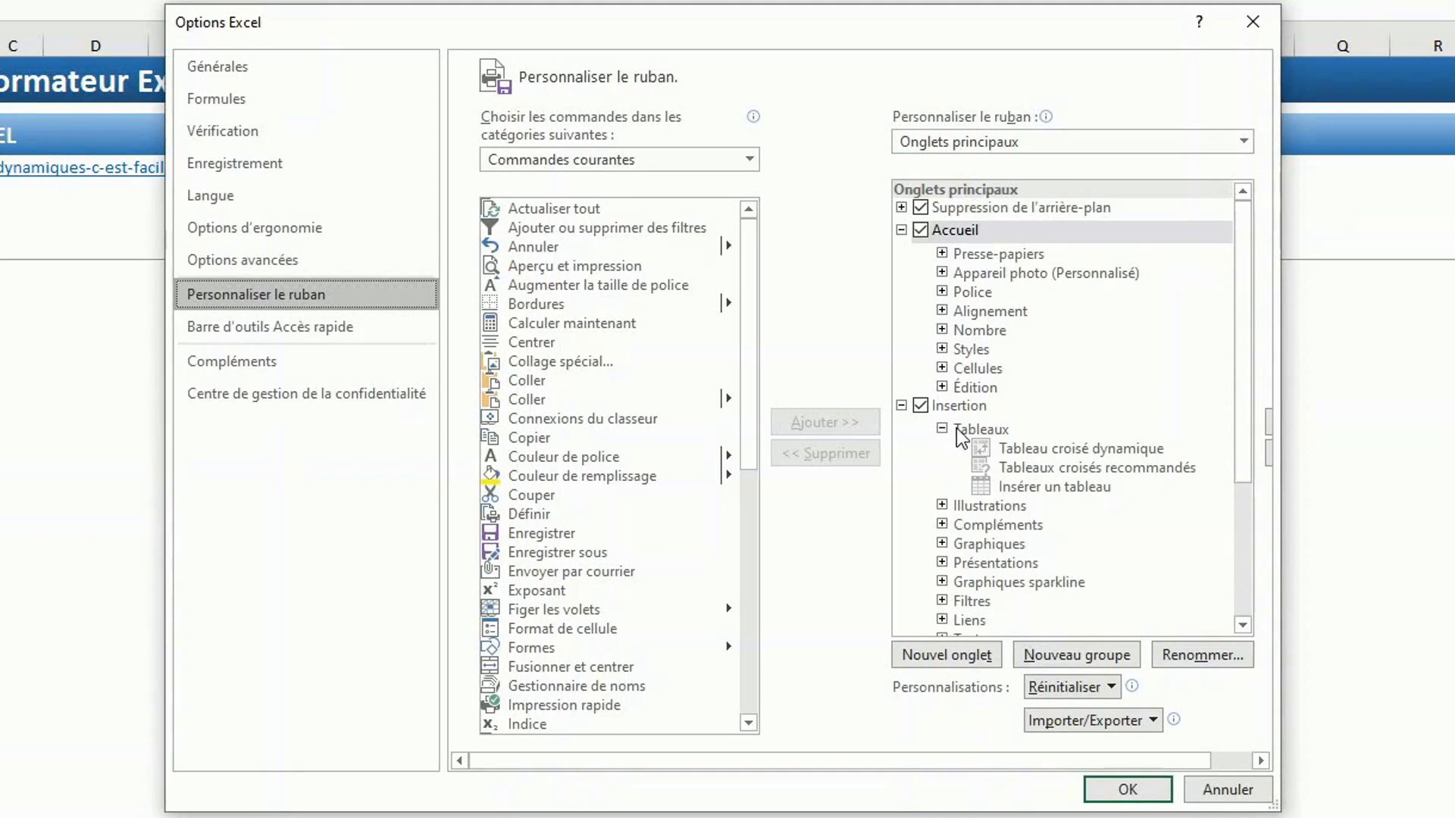
{"action": "left_click", "coordinate": [943, 430]}
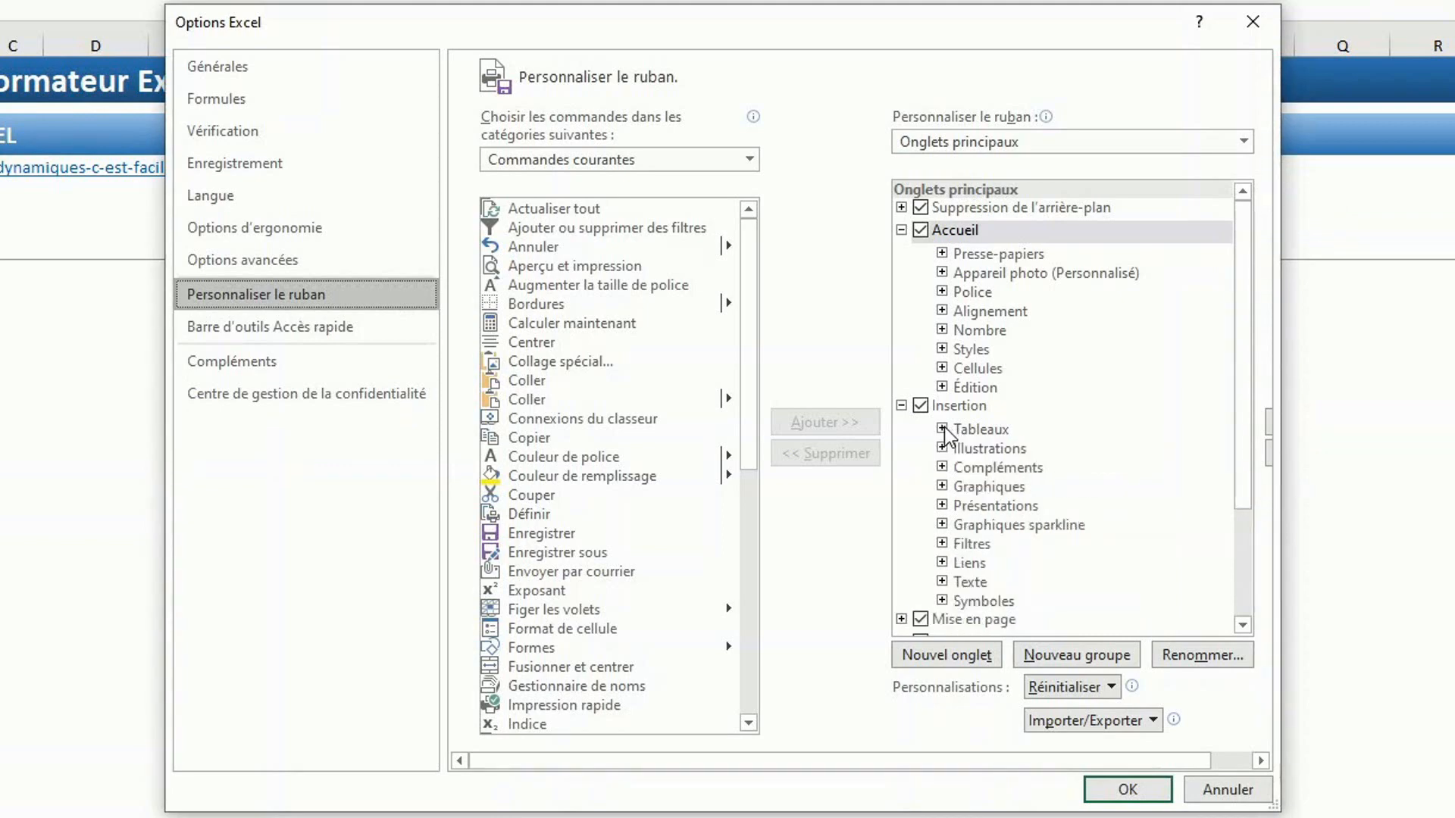
{"action": "left_click", "coordinate": [975, 431]}
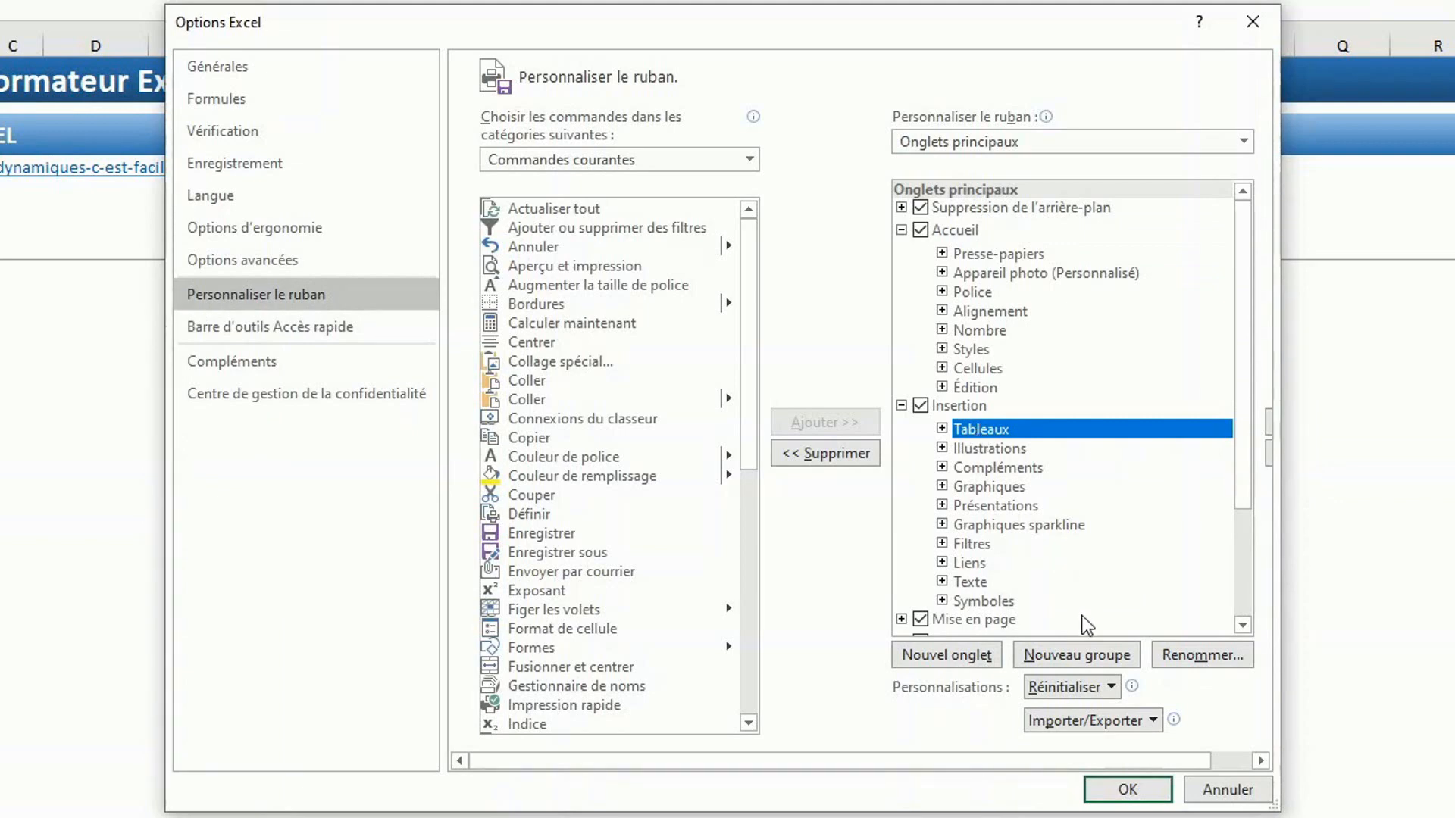
{"action": "left_click", "coordinate": [1093, 660]}
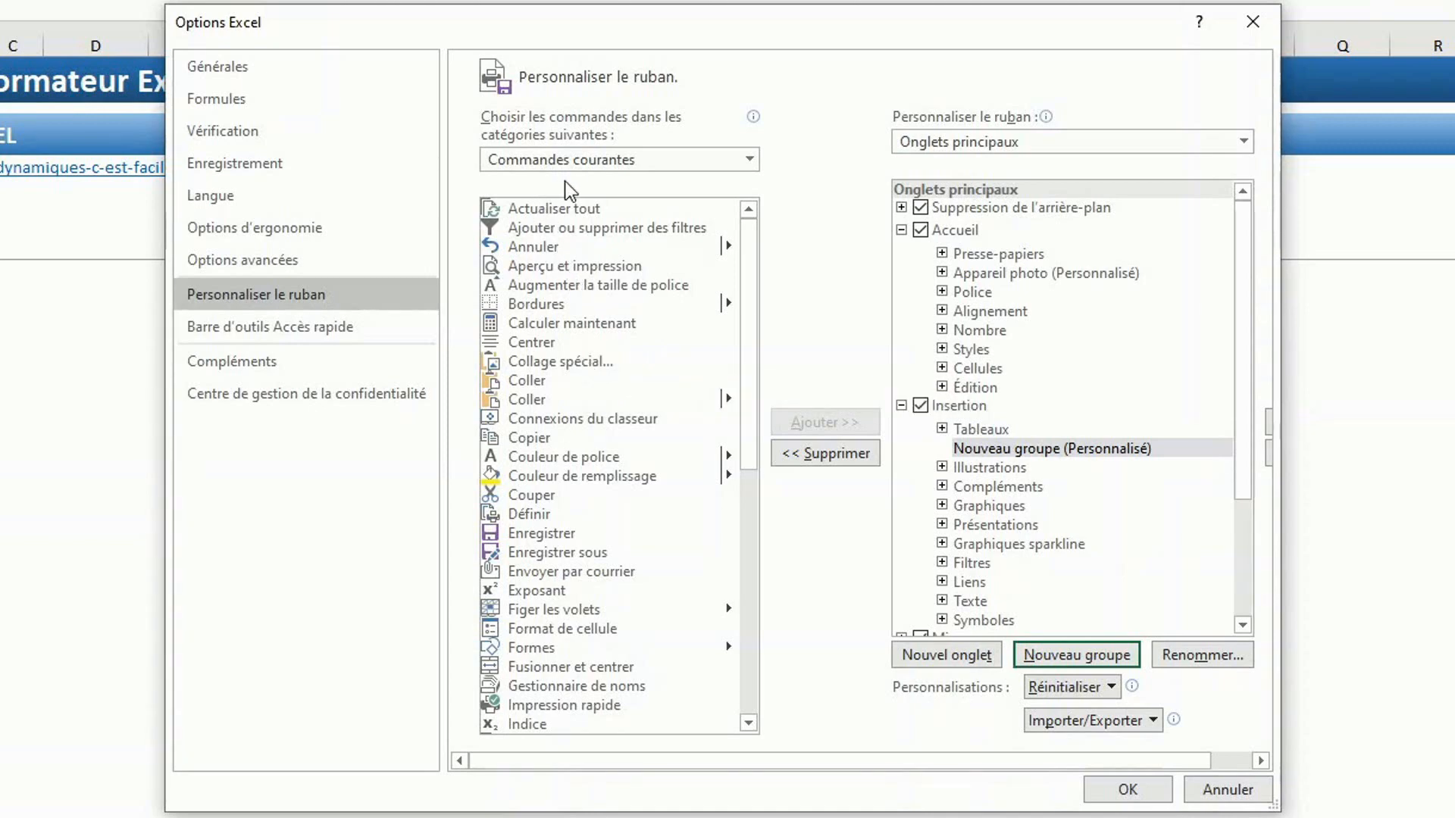
- Add the Assistant Tableau croisé dynamique command from Toutes les commandes to the new Insertion group, apply the options and display that group
{"action": "left_click", "coordinate": [750, 161]}
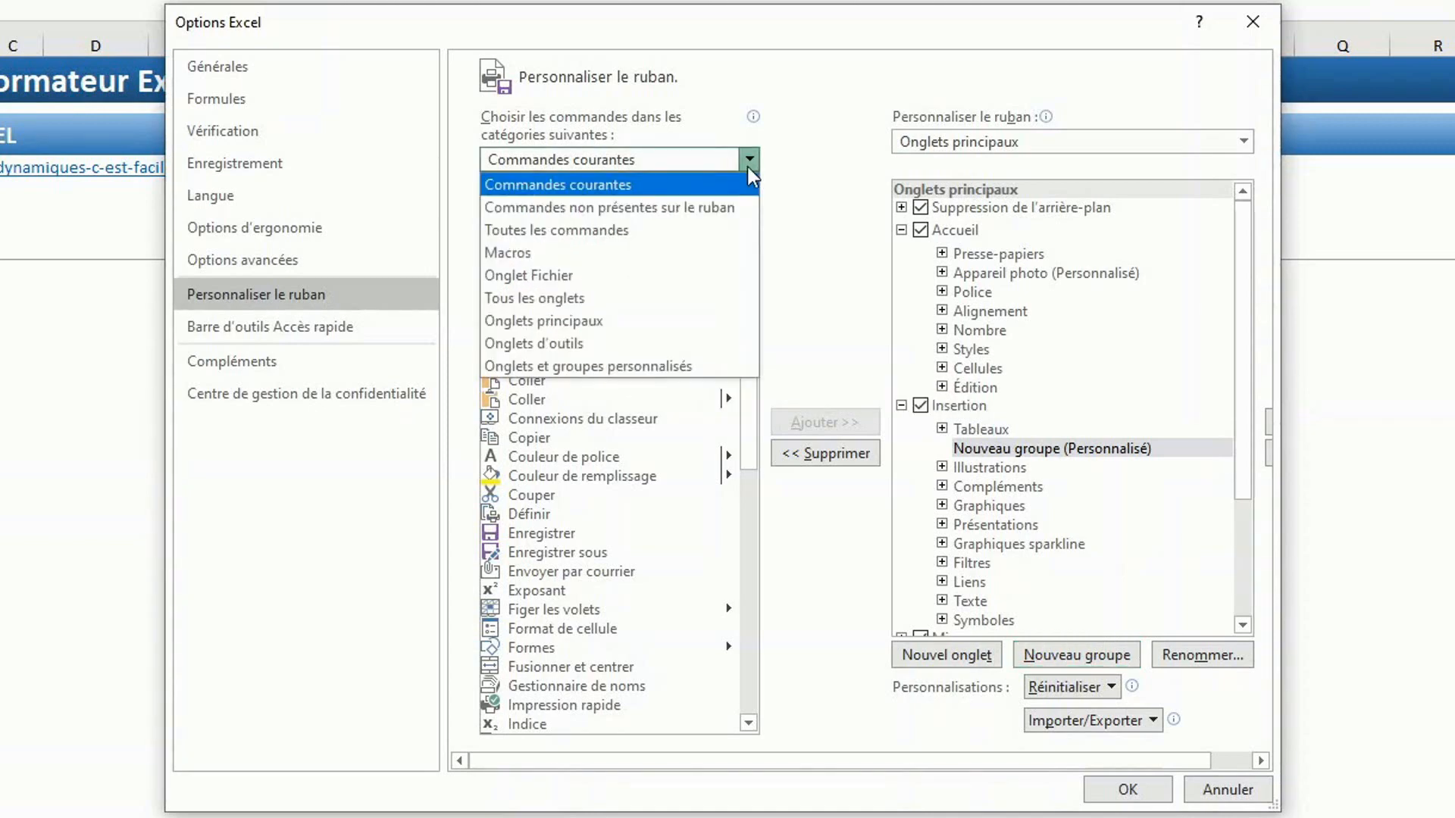
{"action": "left_click", "coordinate": [651, 234]}
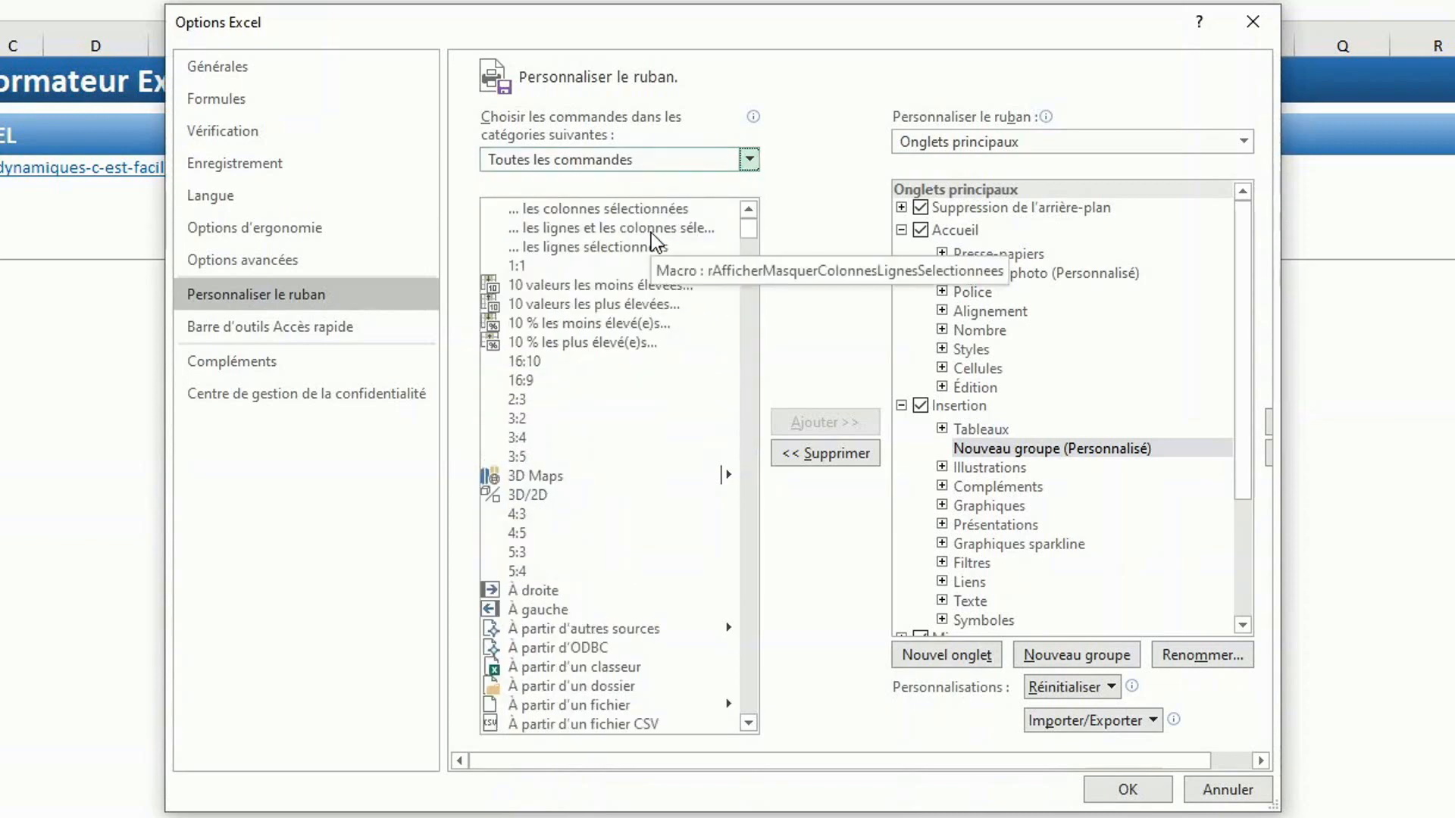
{"action": "left_click", "coordinate": [635, 303]}
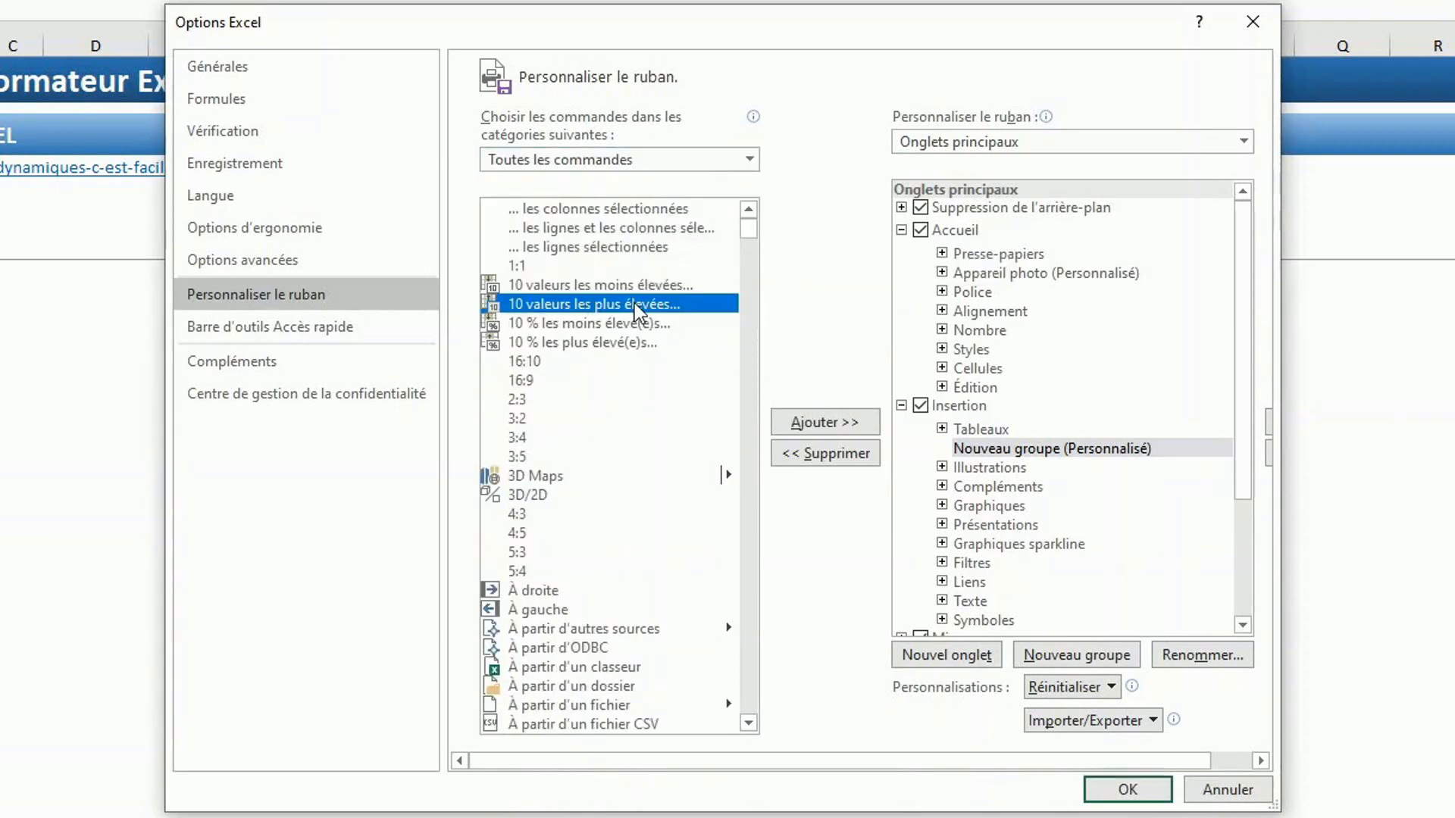
{"action": "key", "text": "a"}
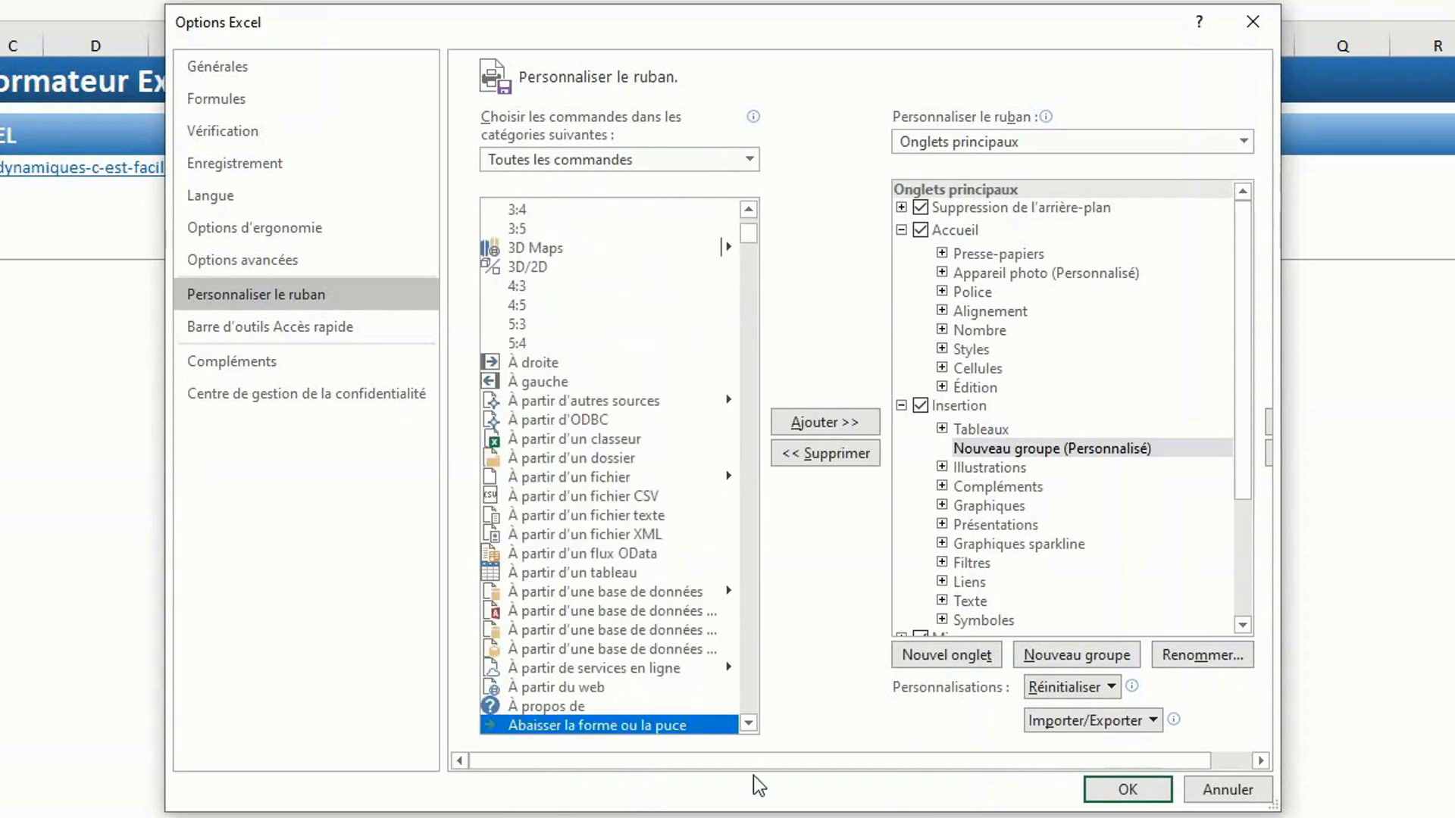
{"action": "scroll", "coordinate": [752, 726], "scroll_direction": "down", "scroll_amount": 4}
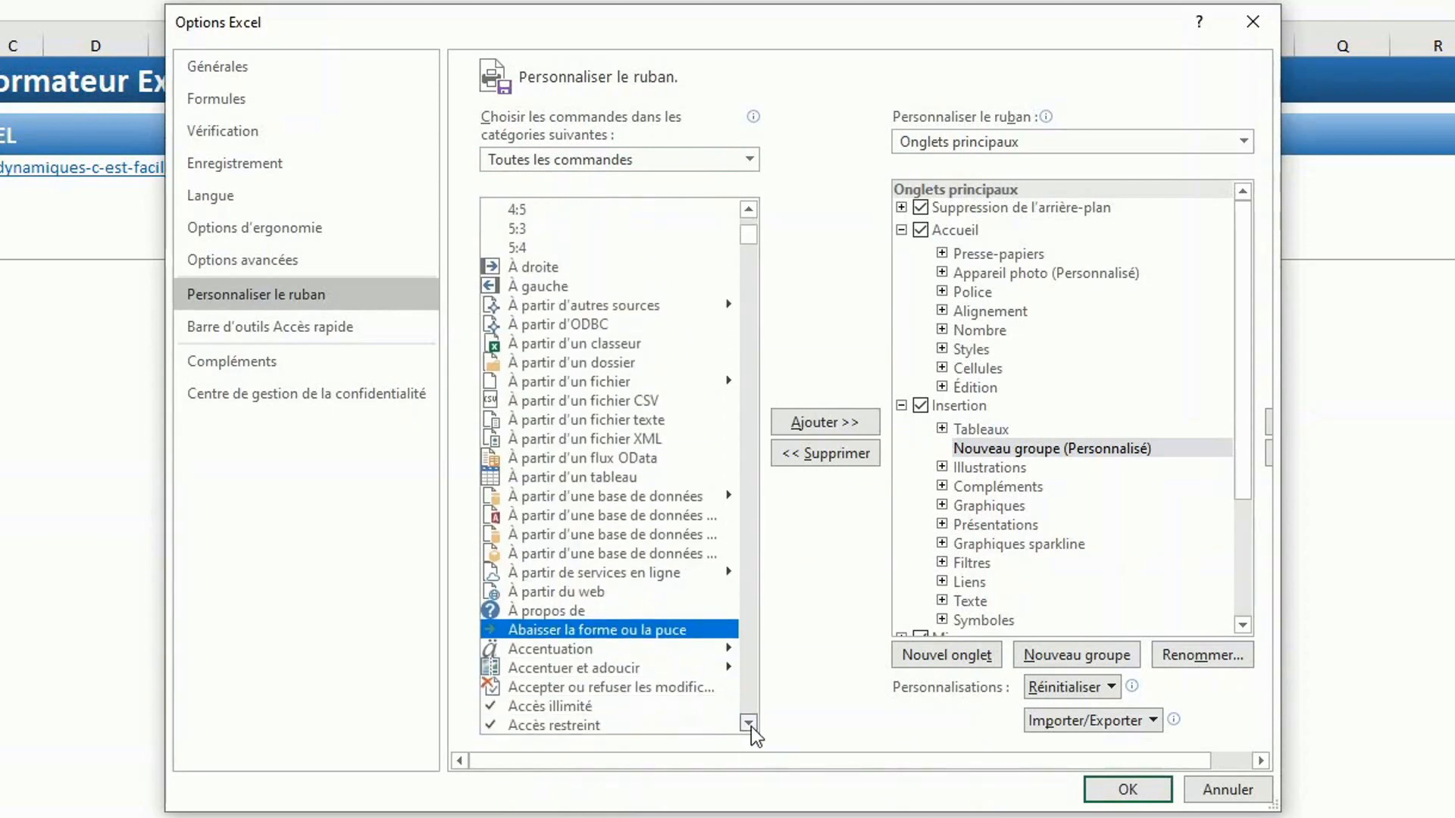
{"action": "scroll", "coordinate": [752, 726], "scroll_direction": "down", "scroll_amount": 3}
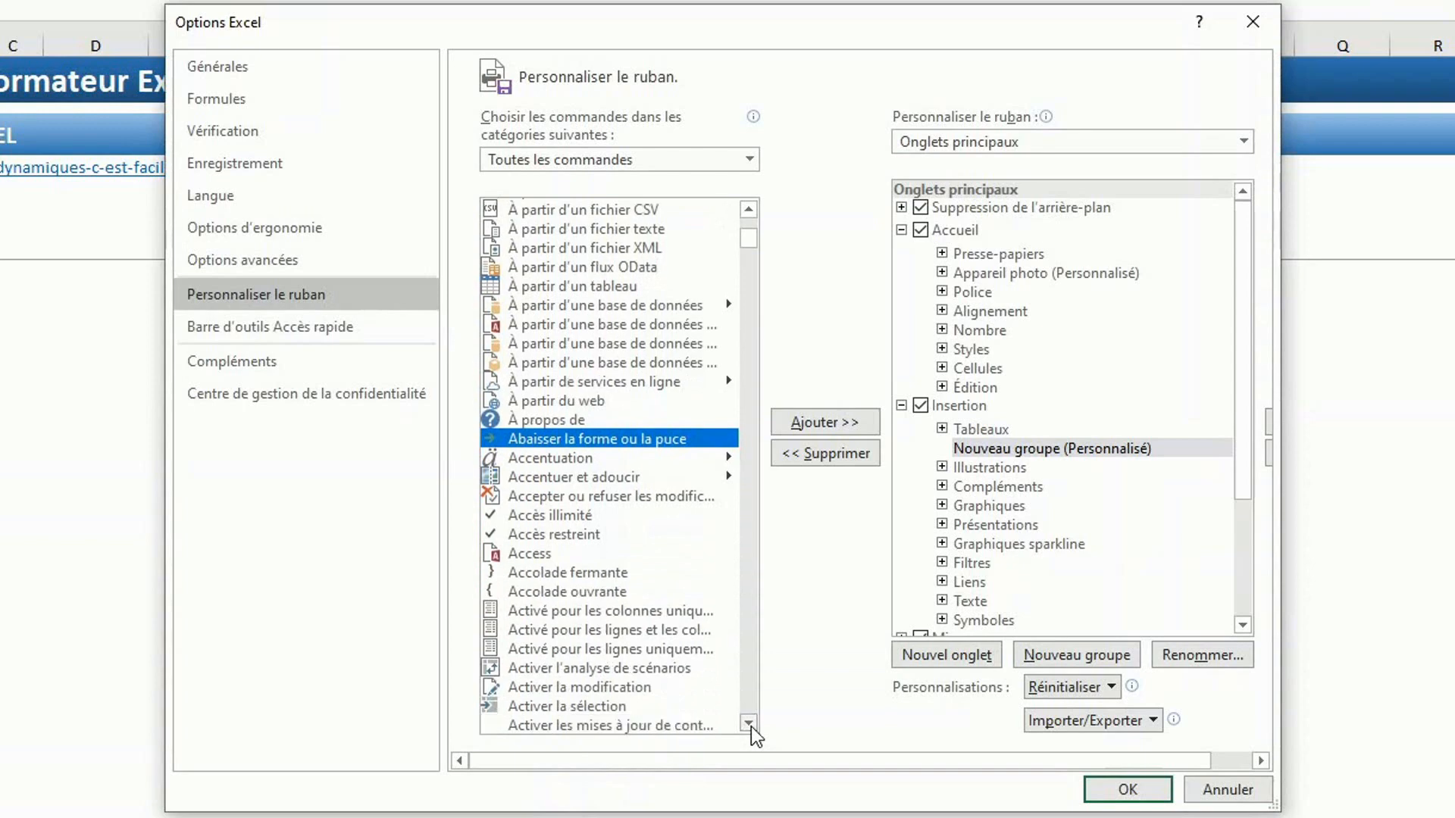
{"action": "scroll", "coordinate": [751, 726], "scroll_direction": "down", "scroll_amount": 2}
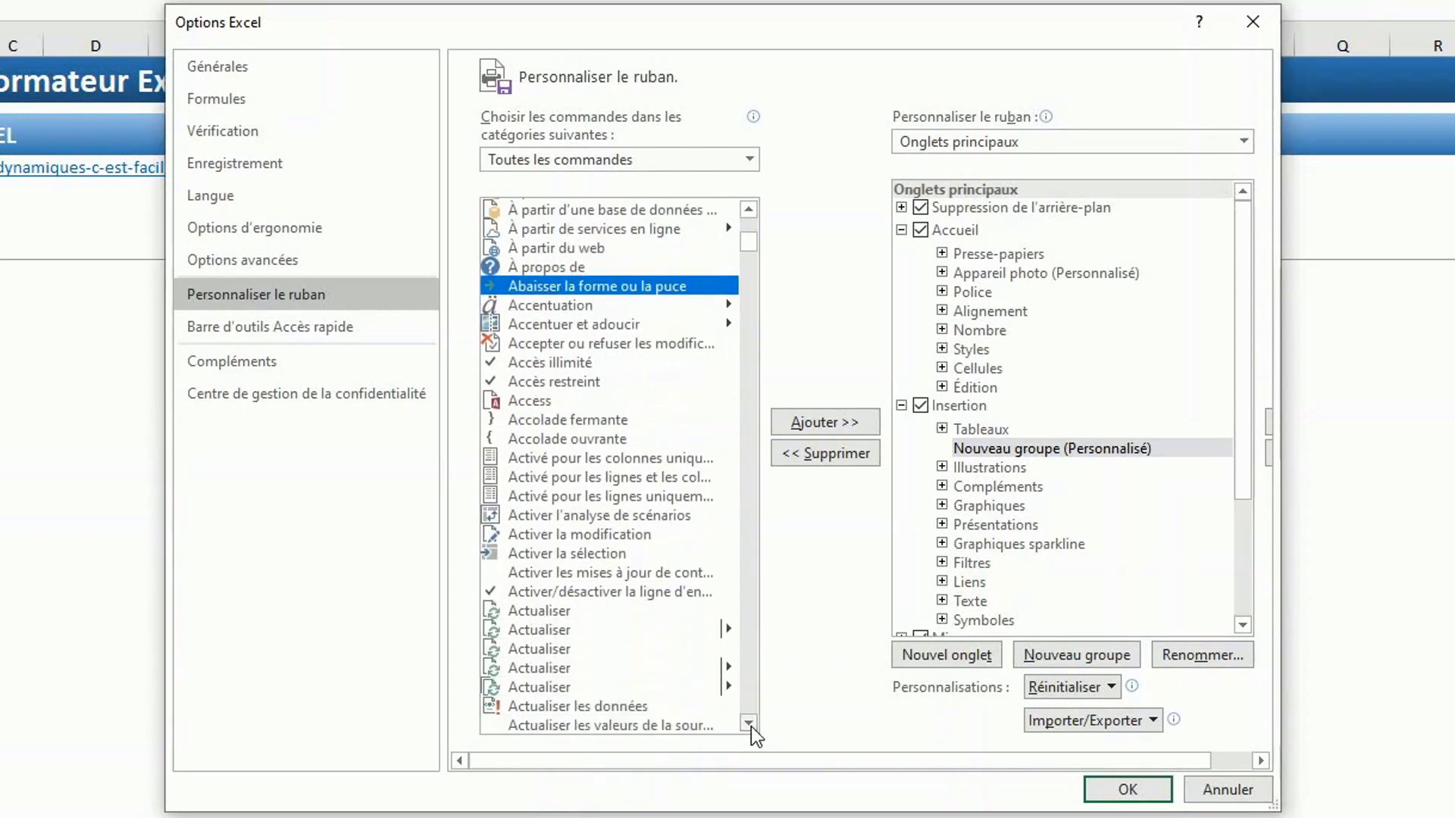
{"action": "scroll", "coordinate": [751, 726], "scroll_direction": "down", "scroll_amount": 5}
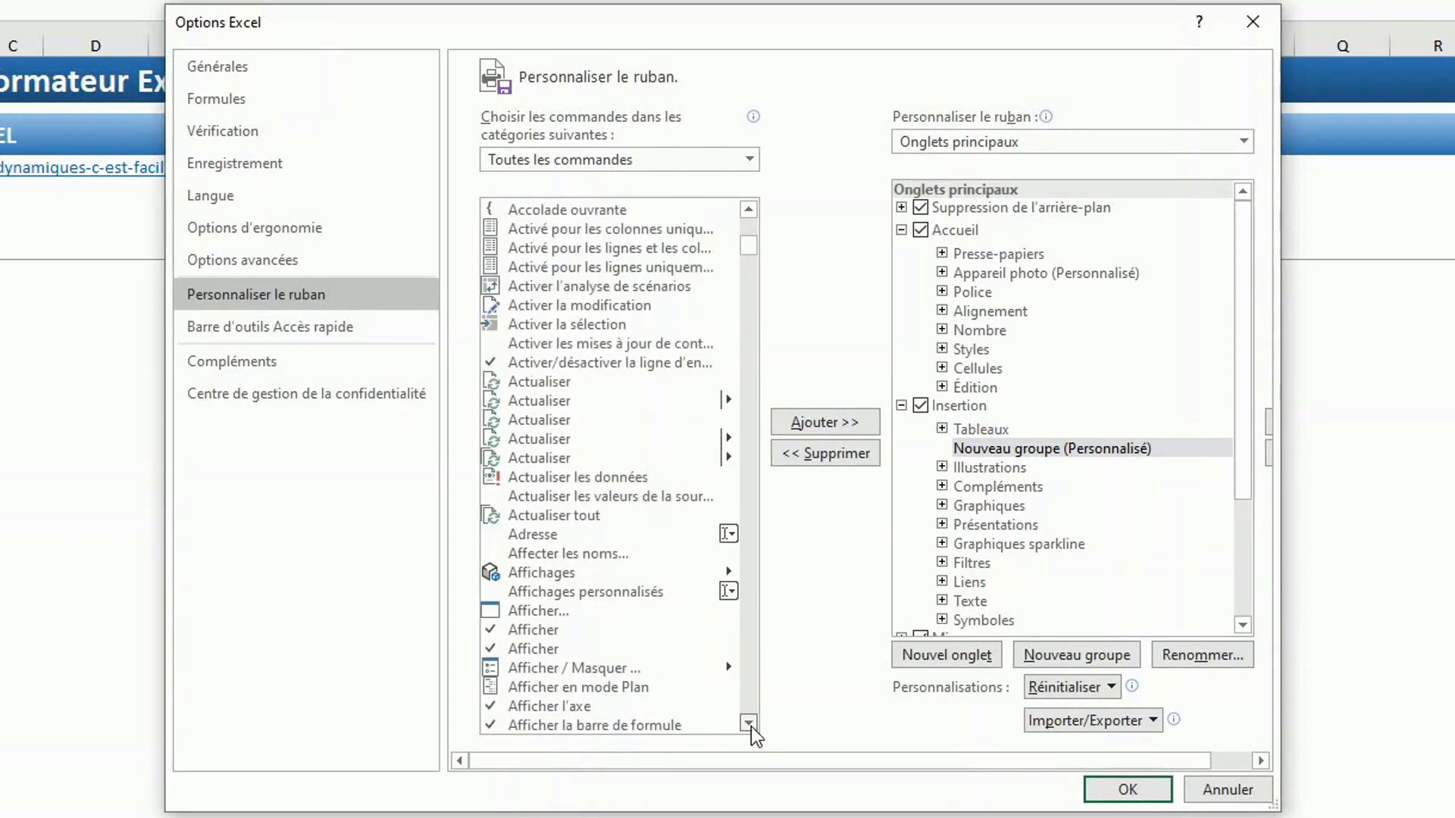
{"action": "scroll", "coordinate": [752, 726], "scroll_direction": "down", "scroll_amount": 9}
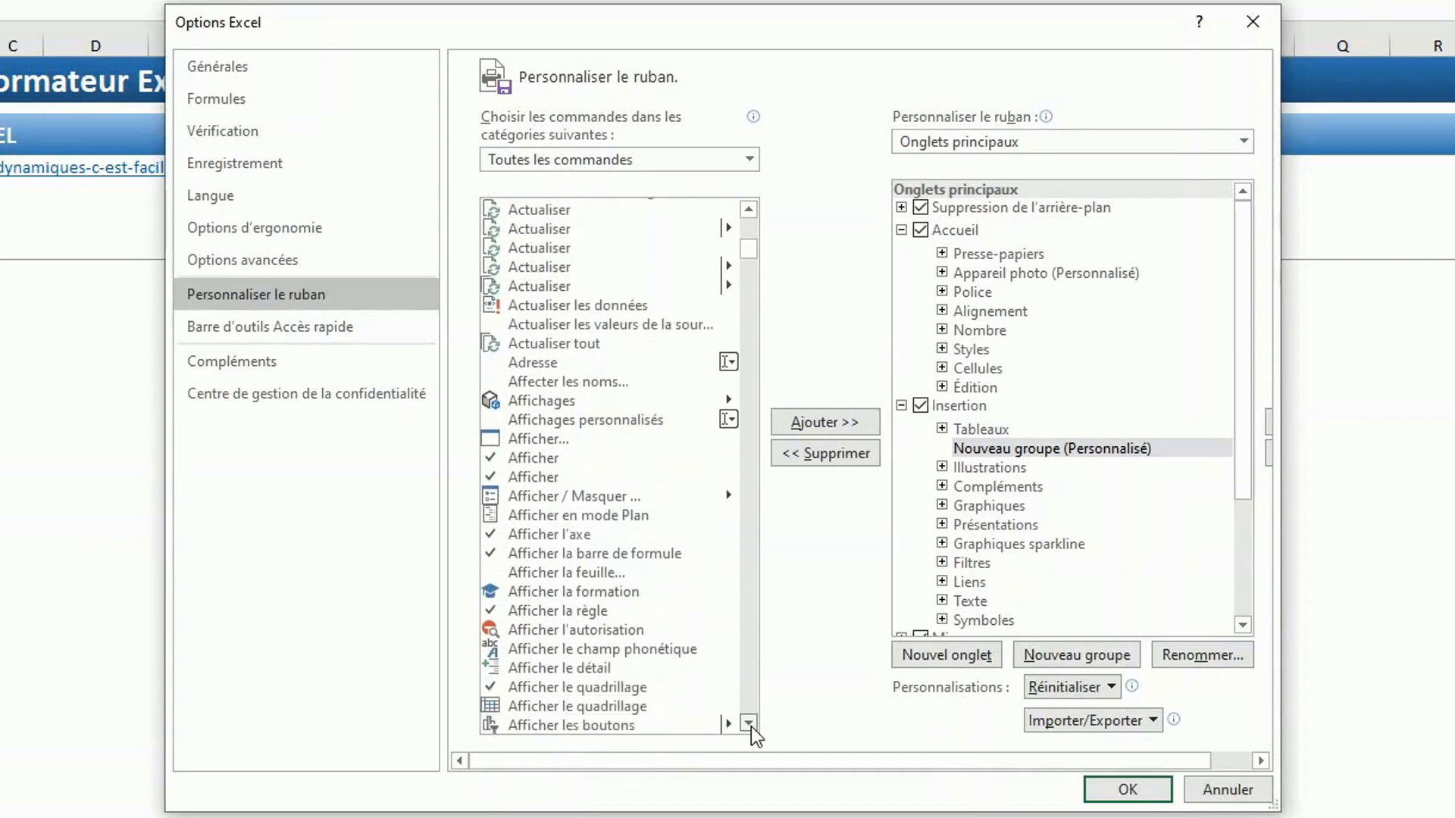
{"action": "scroll", "coordinate": [752, 726], "scroll_direction": "down", "scroll_amount": 11}
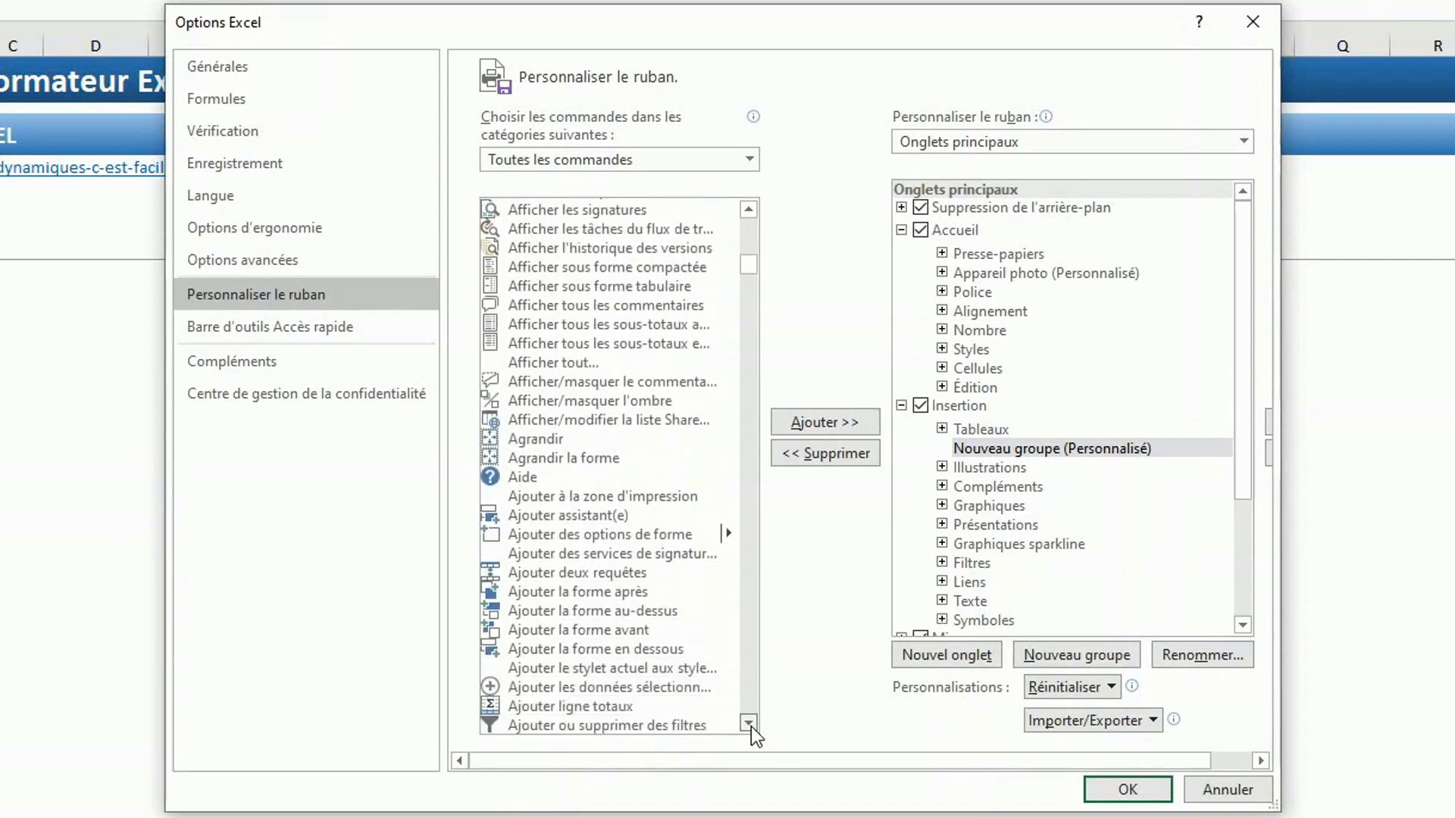
{"action": "scroll", "coordinate": [752, 726], "scroll_direction": "down", "scroll_amount": 12}
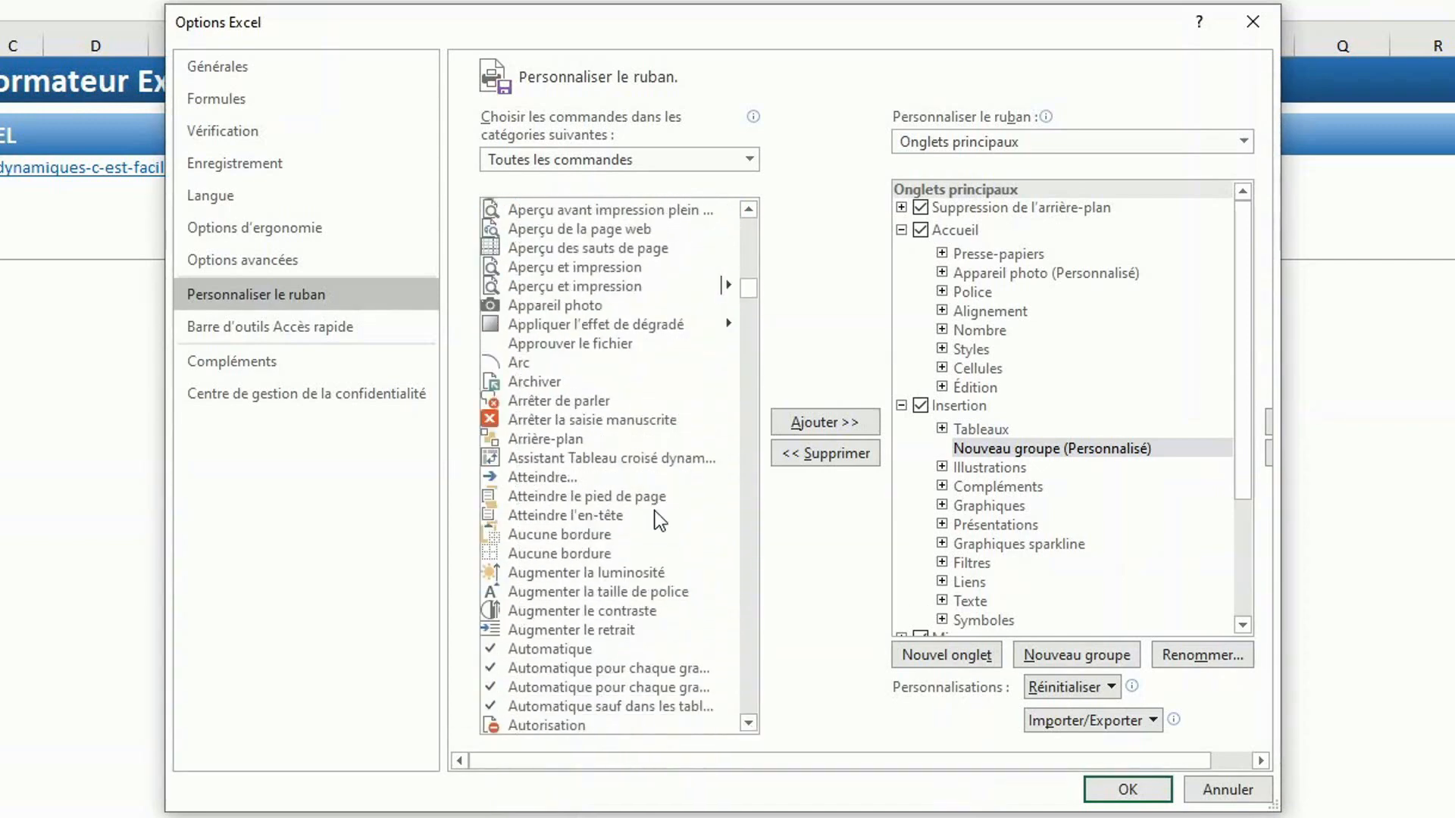
{"action": "left_click", "coordinate": [652, 459]}
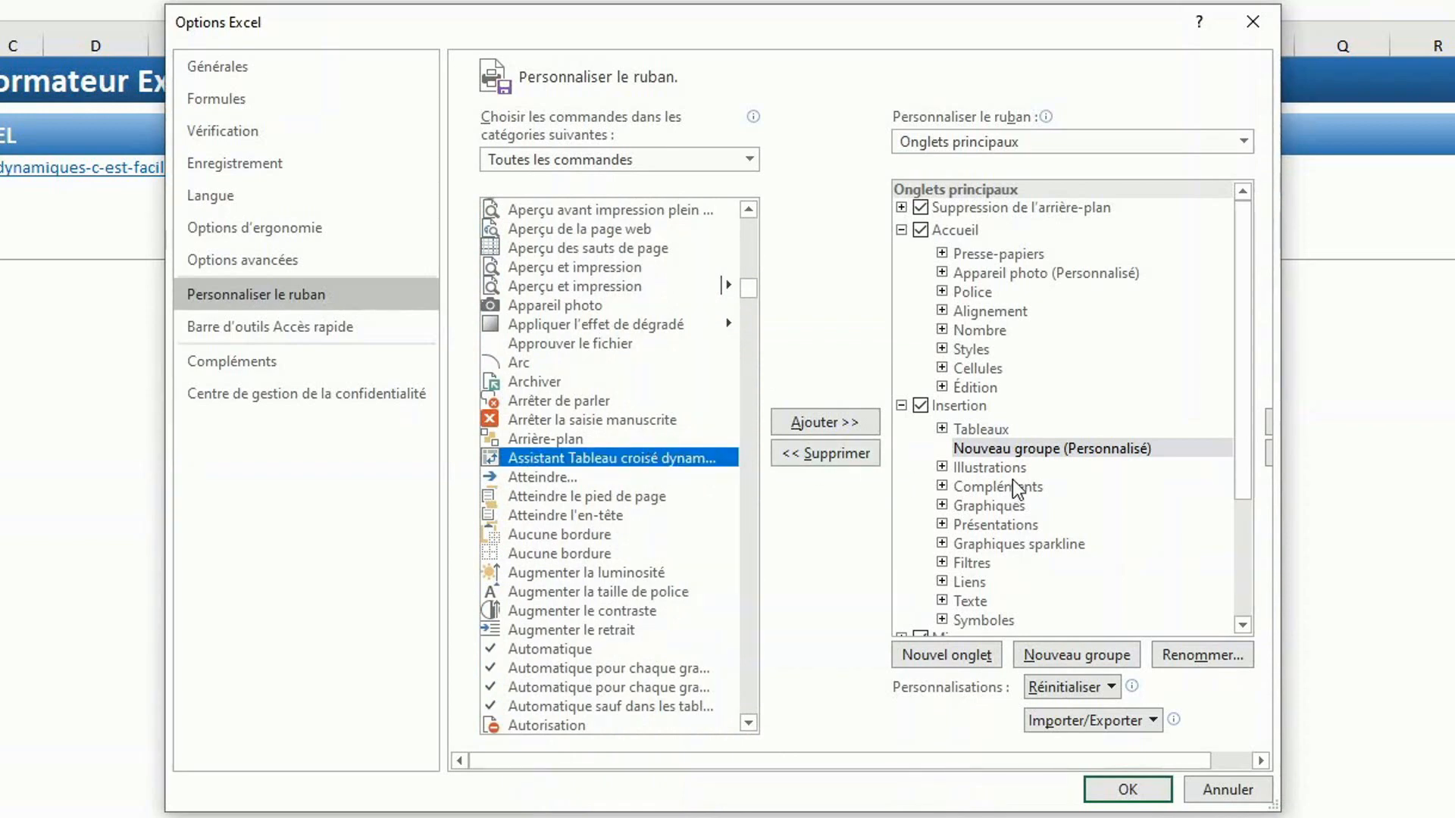
{"action": "left_click", "coordinate": [1047, 446]}
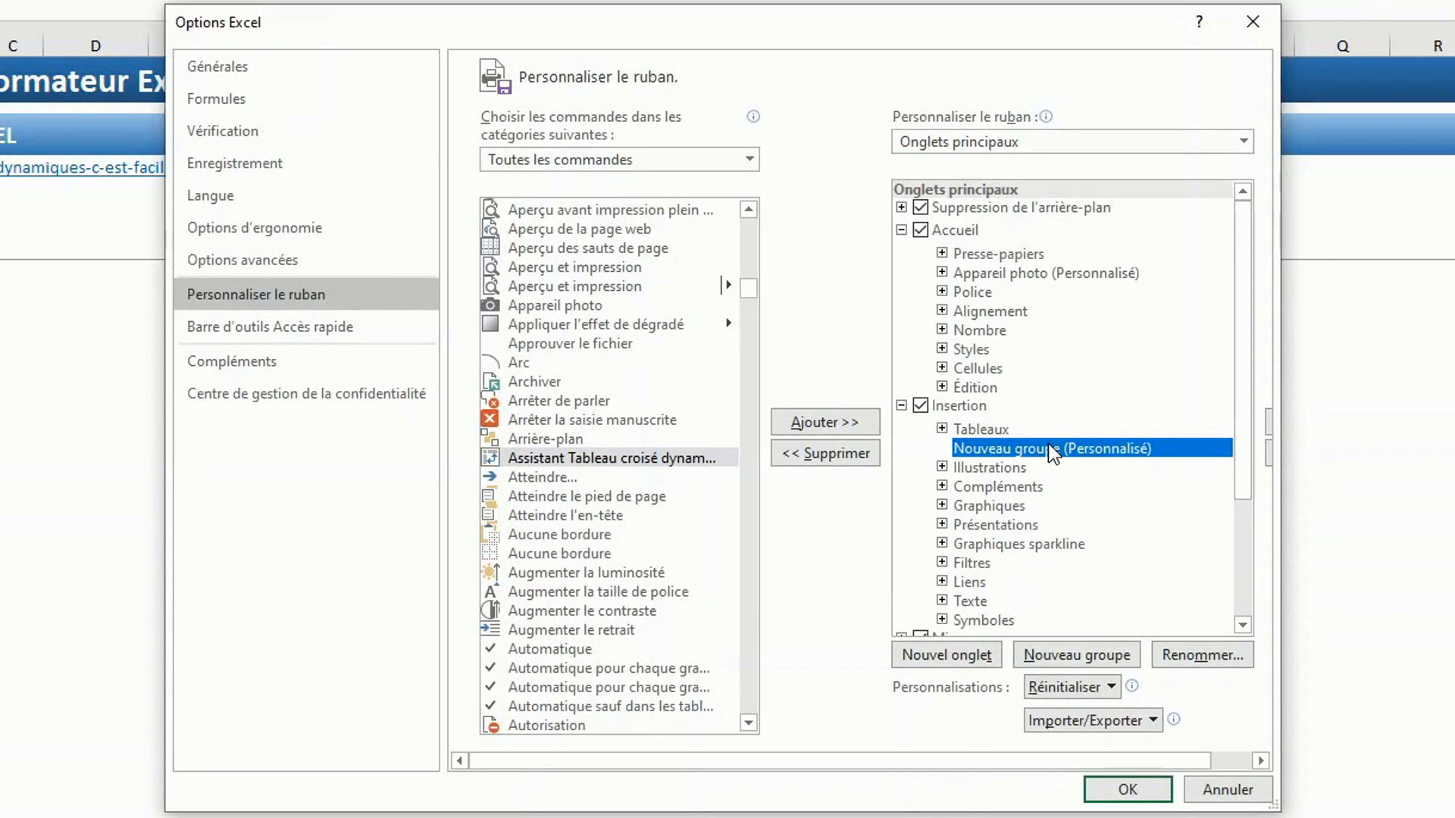
{"action": "left_click", "coordinate": [855, 422]}
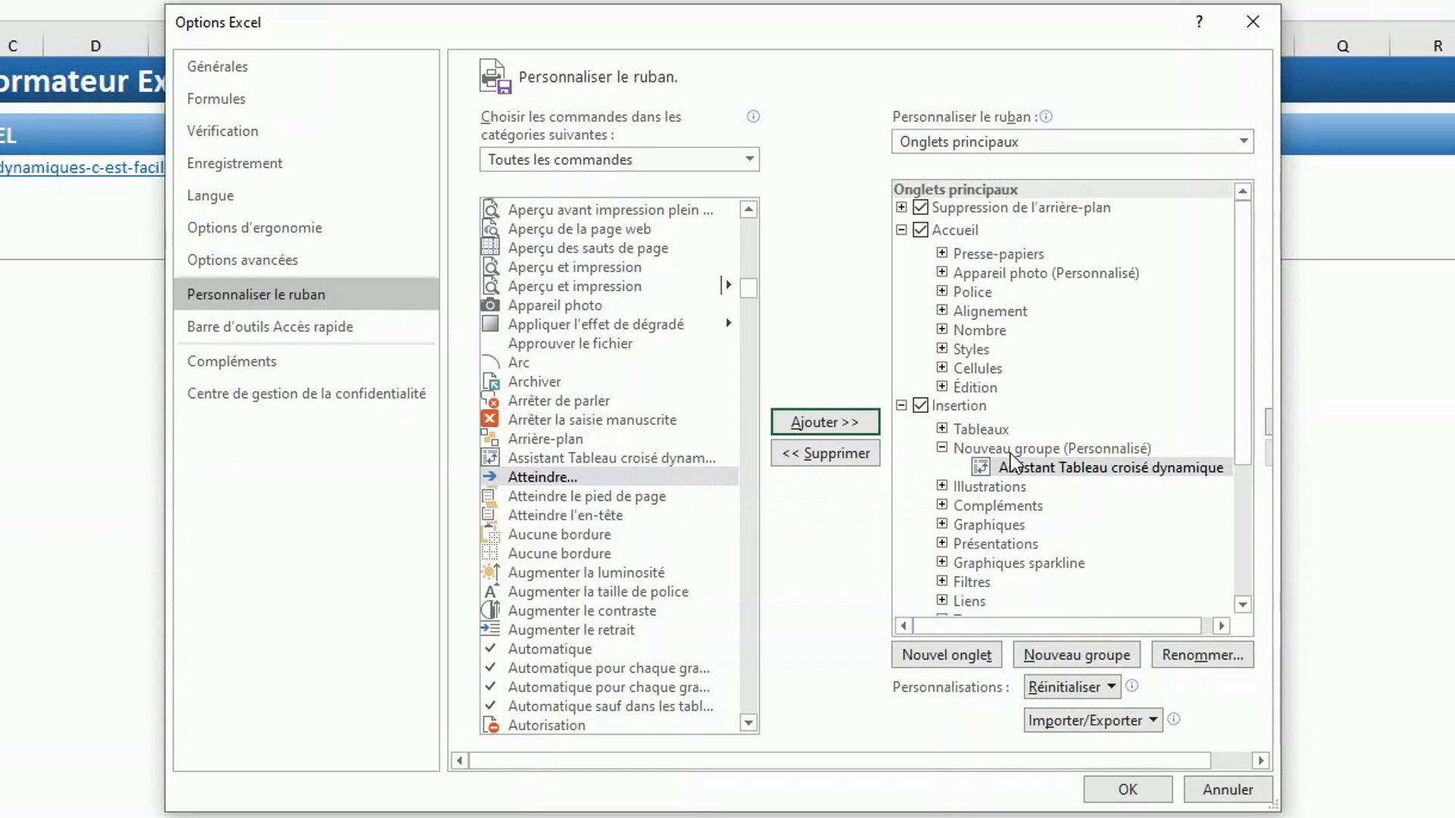
{"action": "left_click", "coordinate": [1125, 791]}
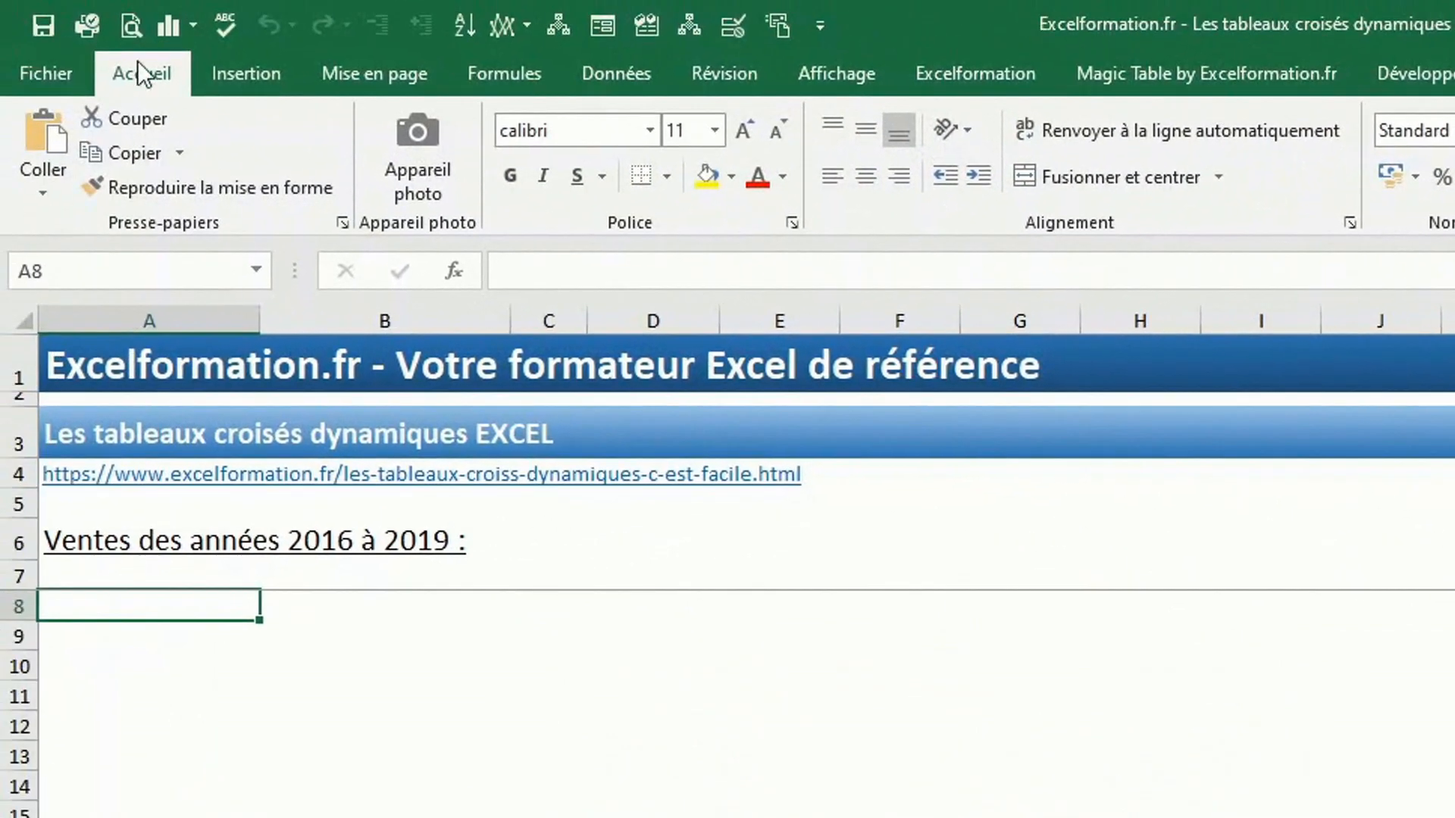
{"action": "left_click", "coordinate": [272, 80]}
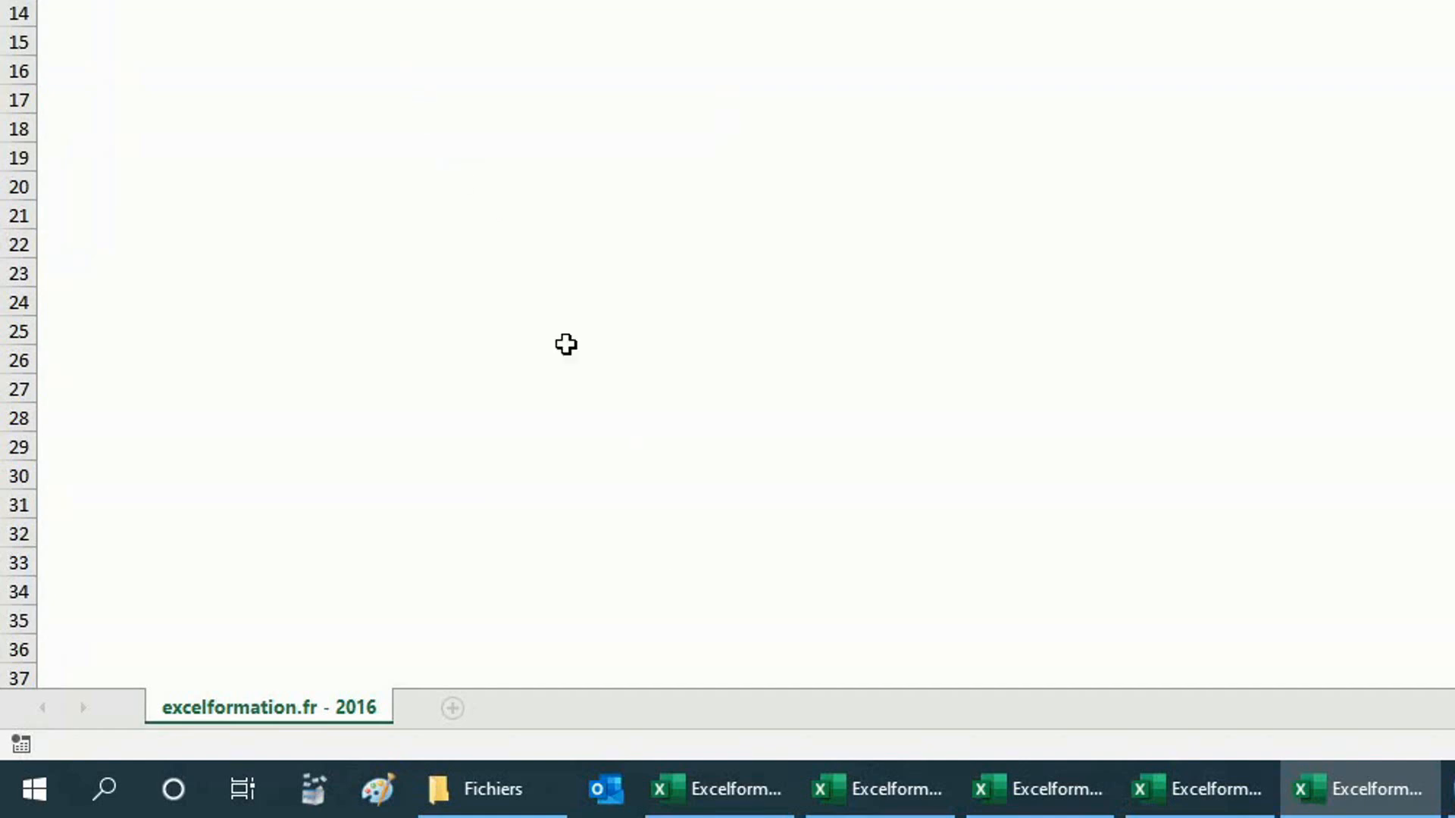
- Examine the monthly sales table by country in the open 2016 workbook, and return to the 2016 à 2019 workbook
{"action": "mouse_move", "coordinate": [750, 788]}
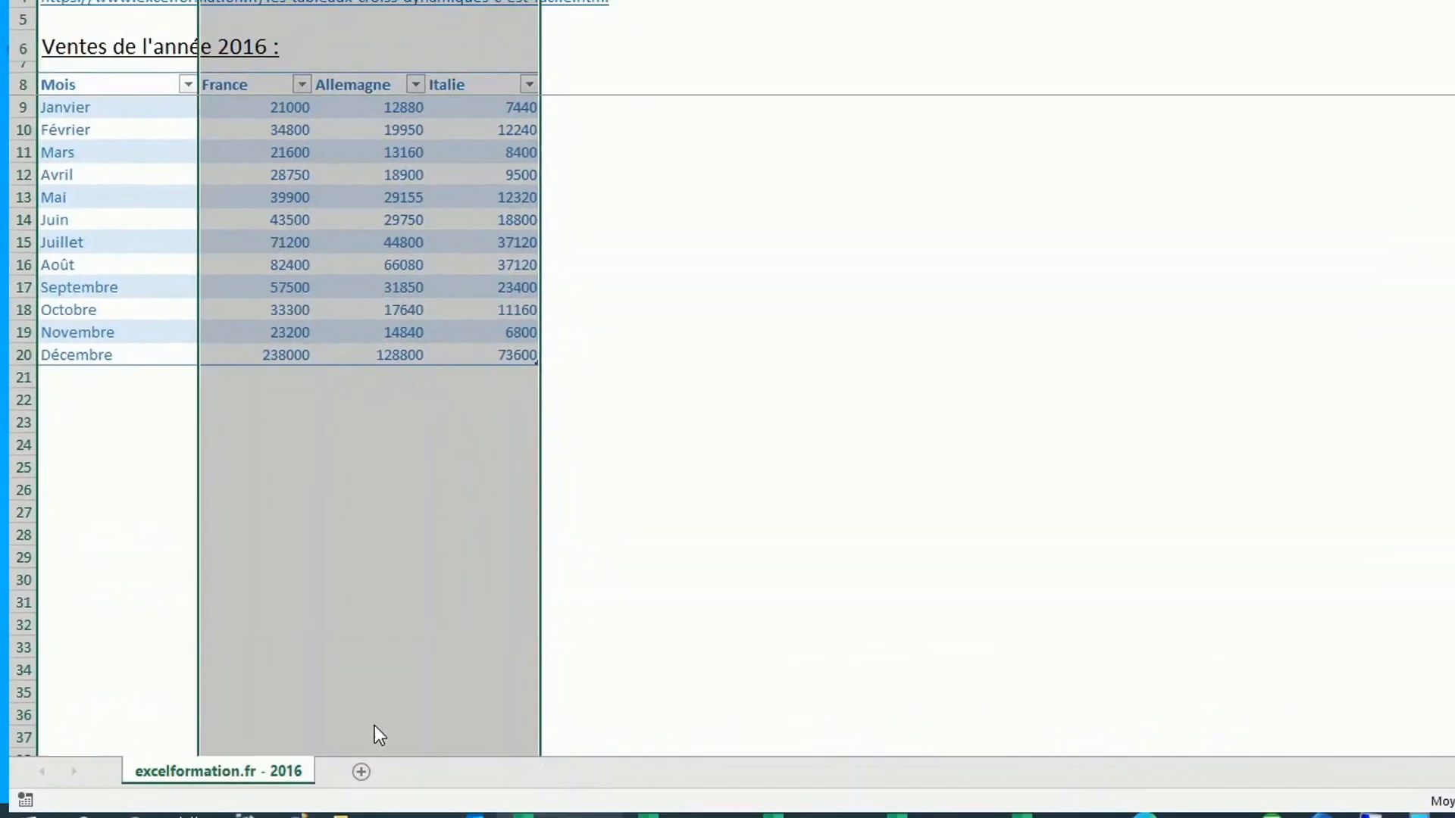
{"action": "right_click", "coordinate": [475, 615]}
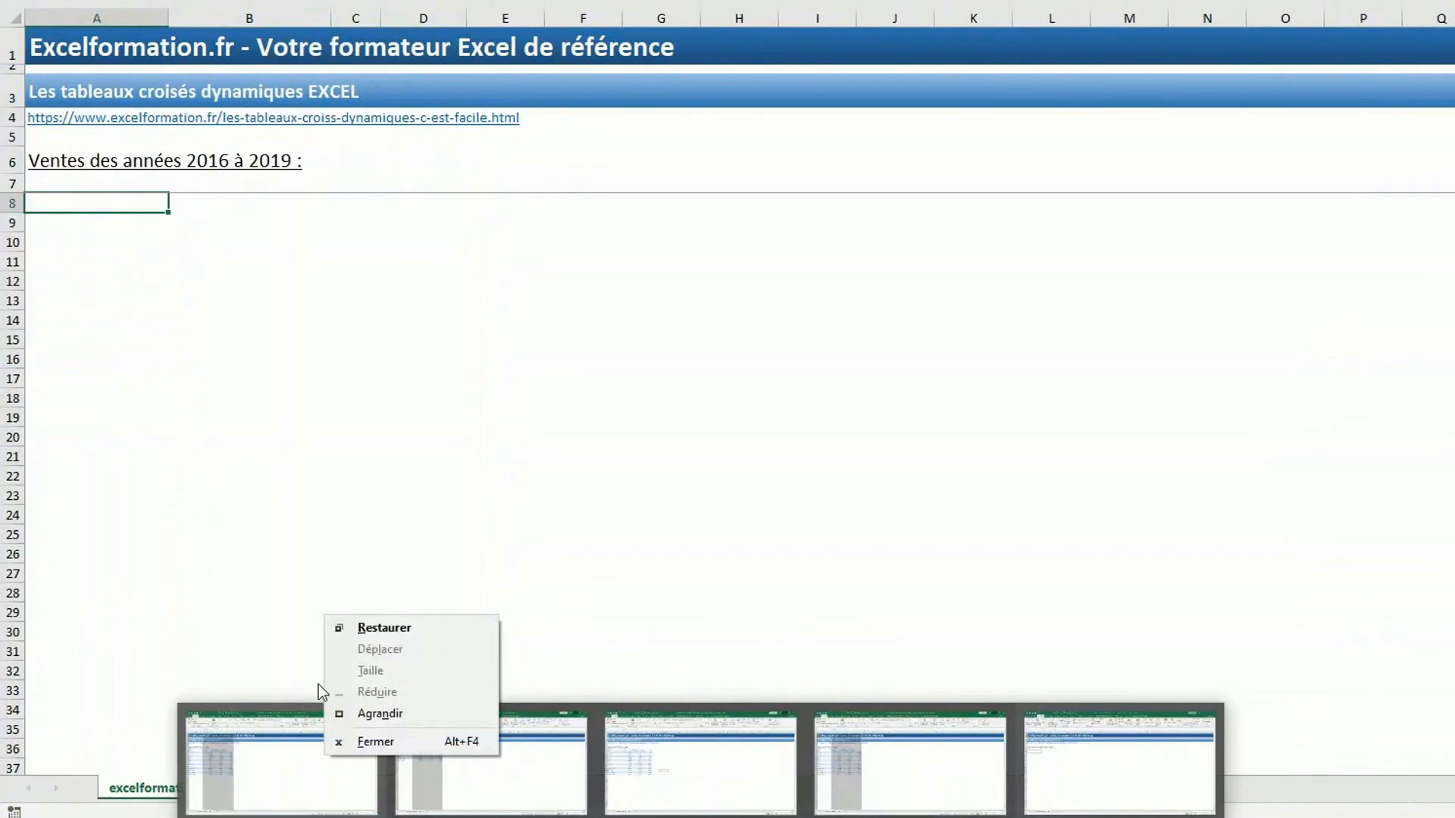
{"action": "left_click", "coordinate": [266, 785]}
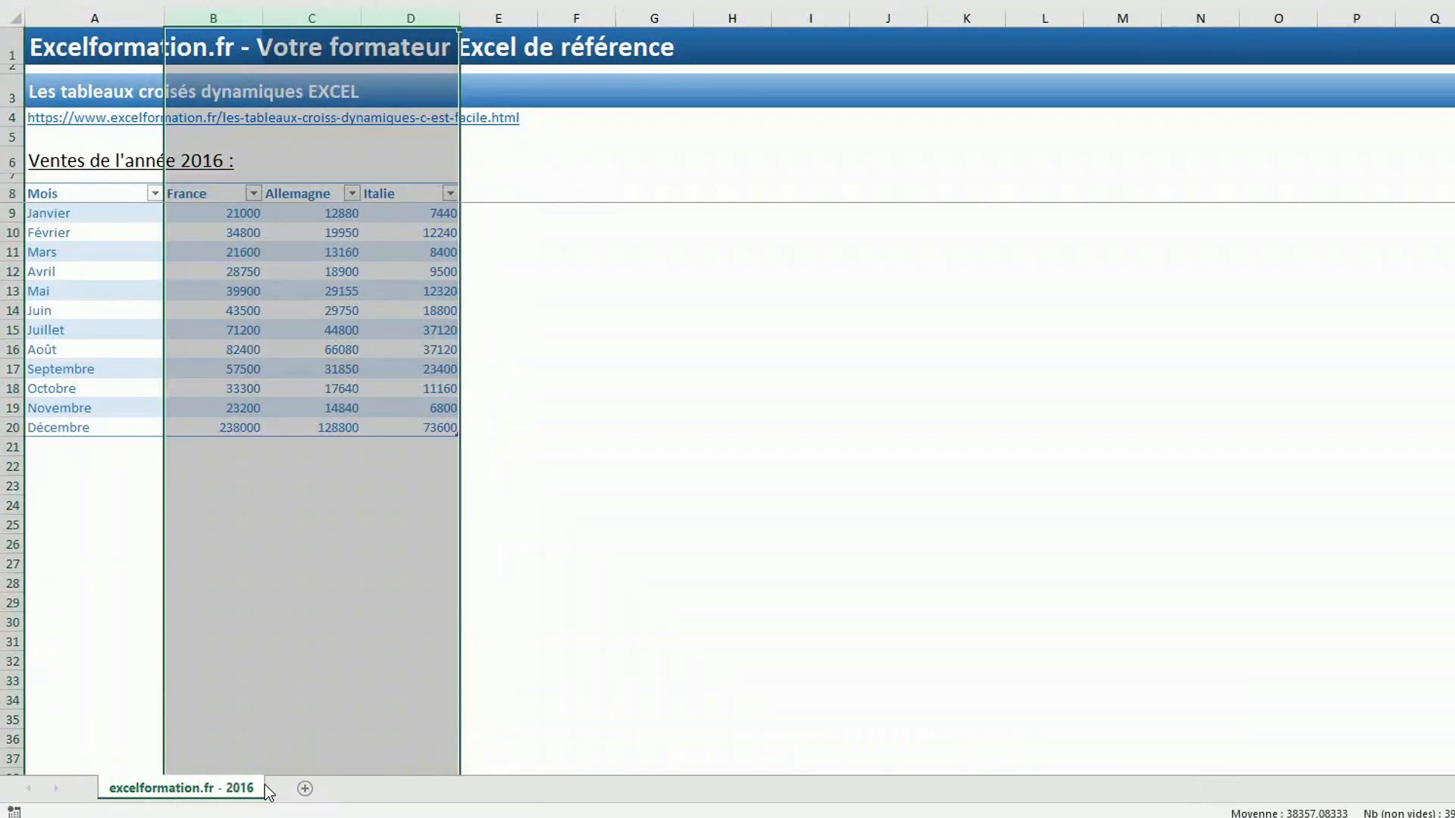
{"action": "left_click", "coordinate": [206, 331]}
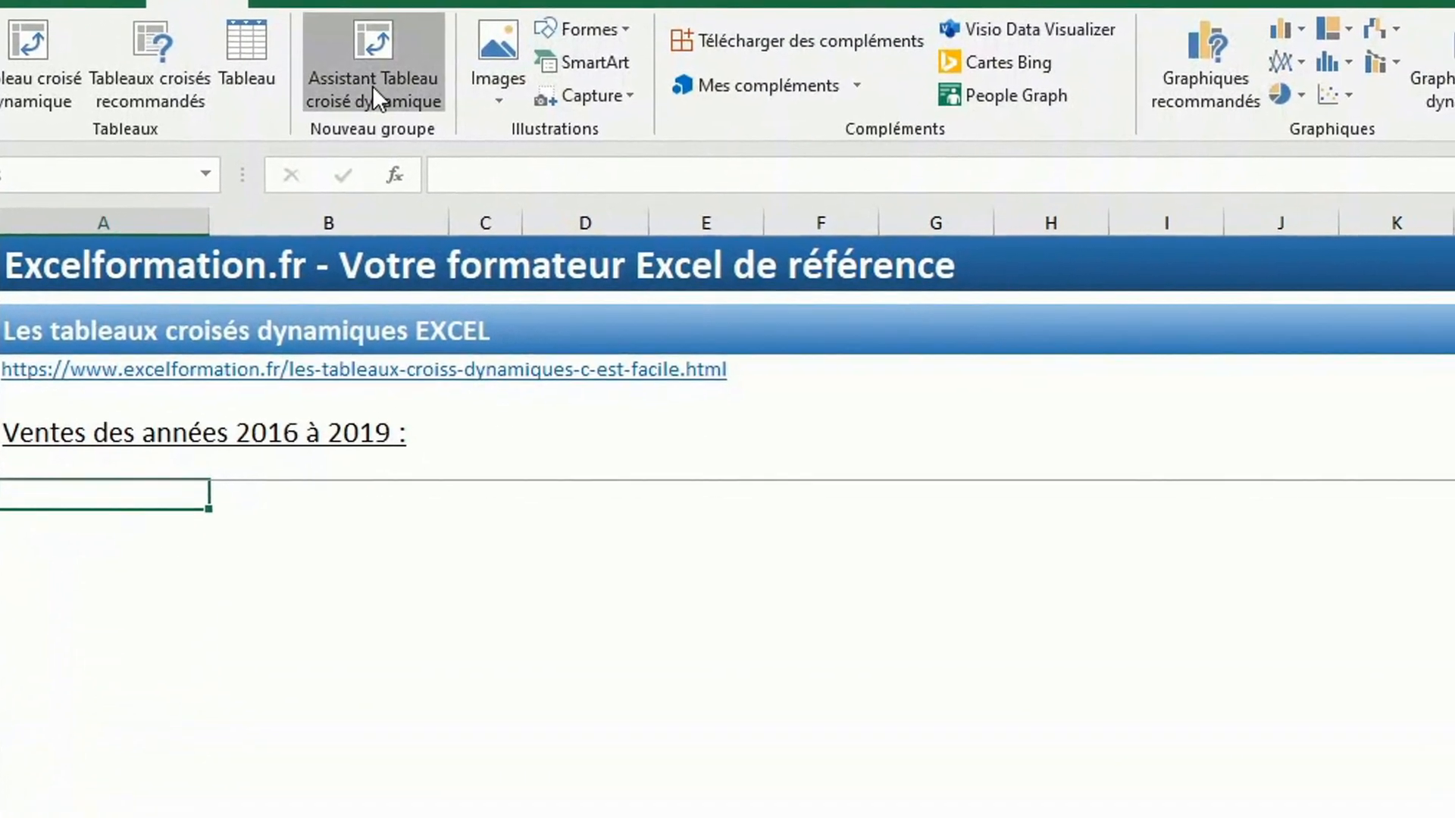
- Start the Assistant Tableau croisé dynamique with Plages de feuilles de calcul avec étiquettes as source and a single automatically created page field
{"action": "left_click", "coordinate": [371, 94]}
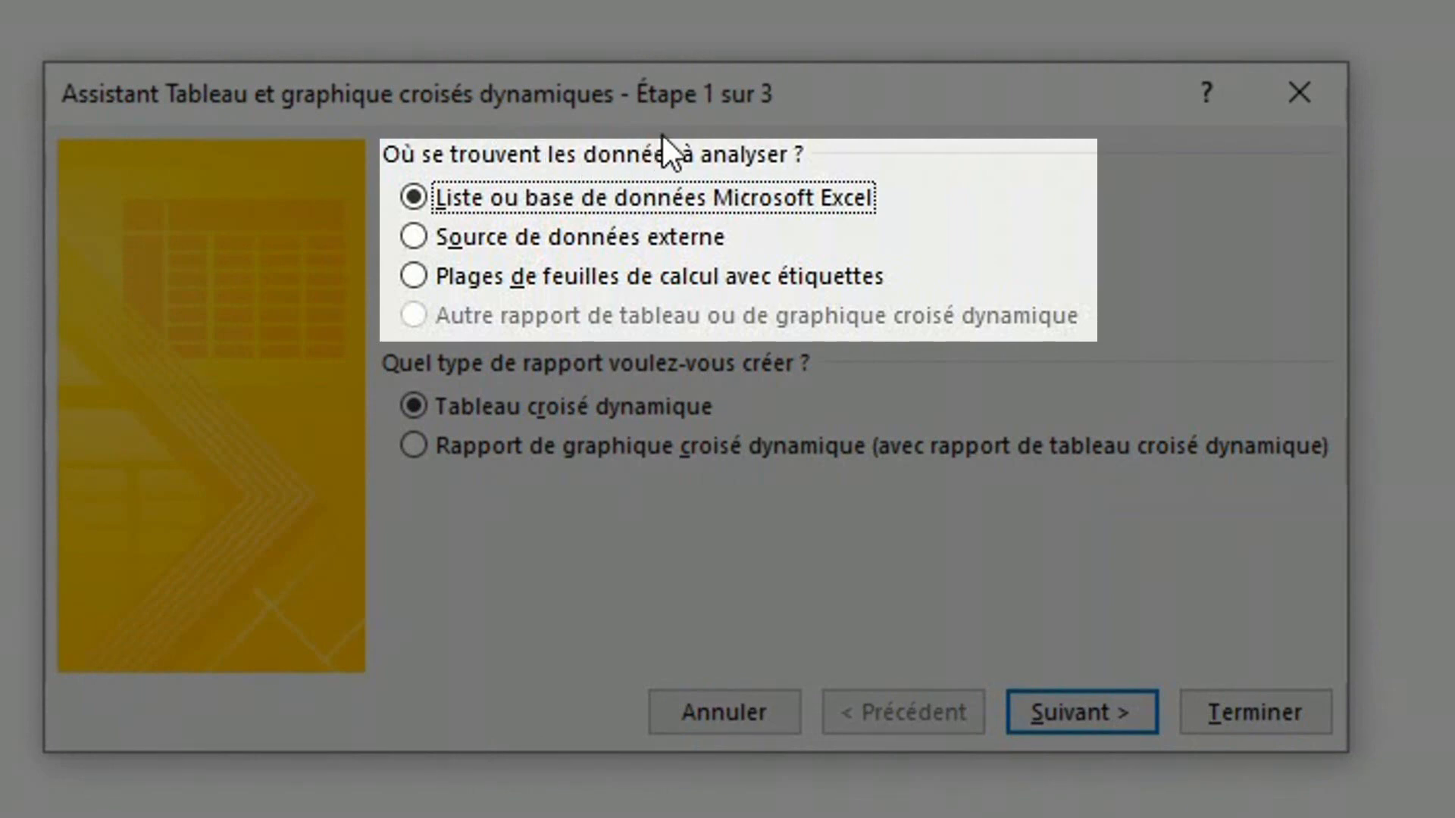
{"action": "left_click", "coordinate": [471, 277]}
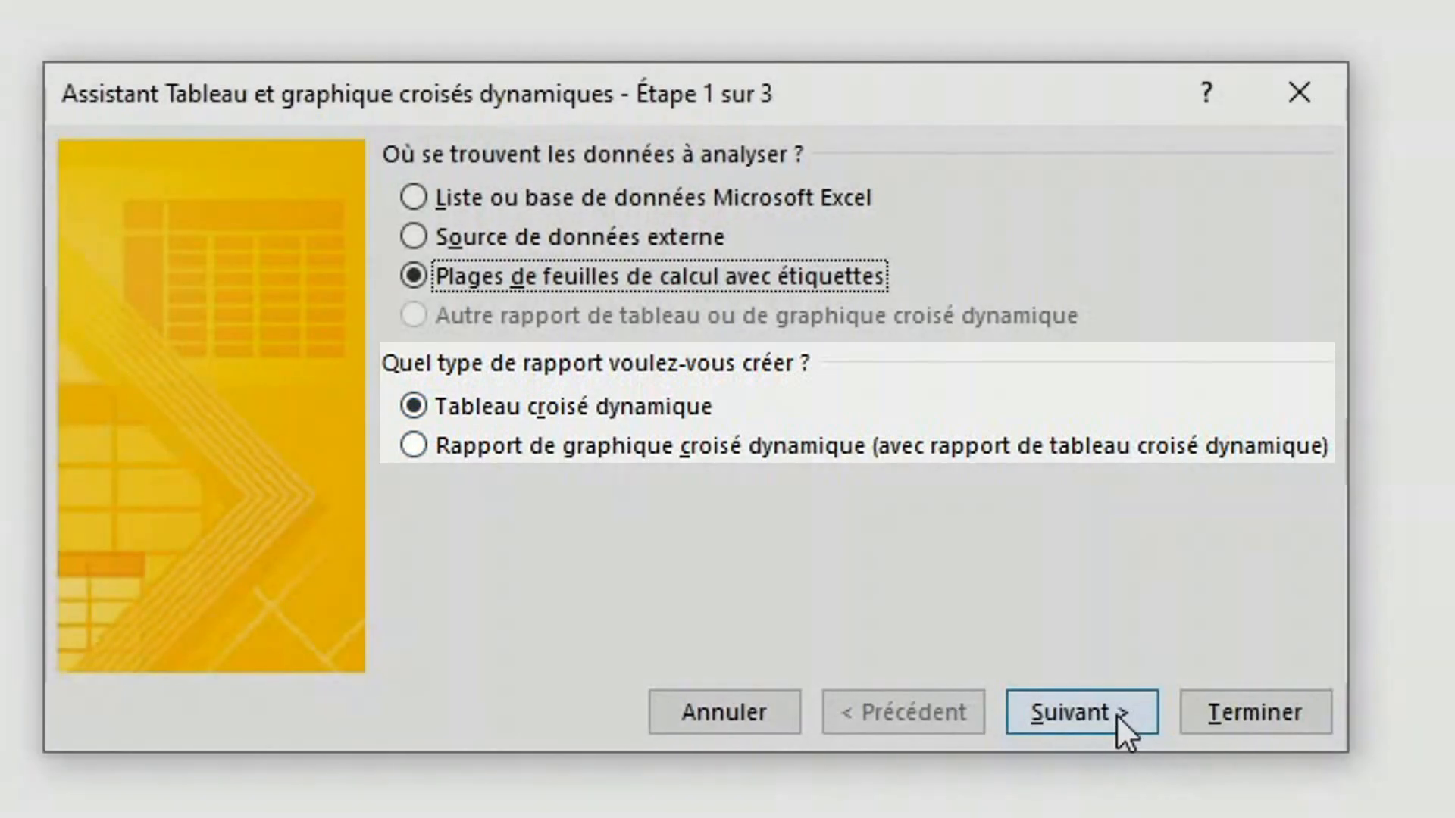
{"action": "left_click", "coordinate": [1121, 716]}
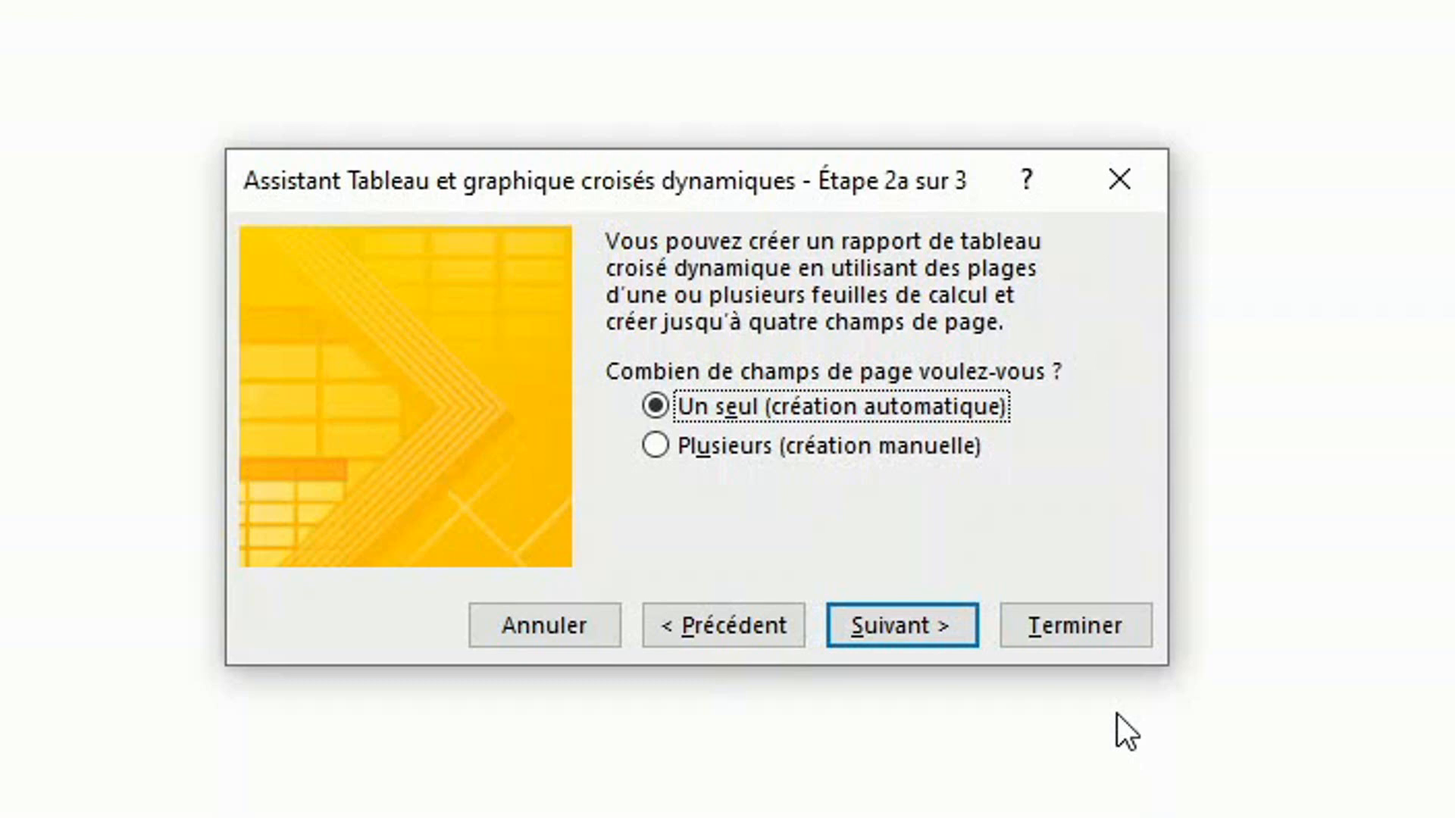
{"action": "left_click", "coordinate": [891, 629]}
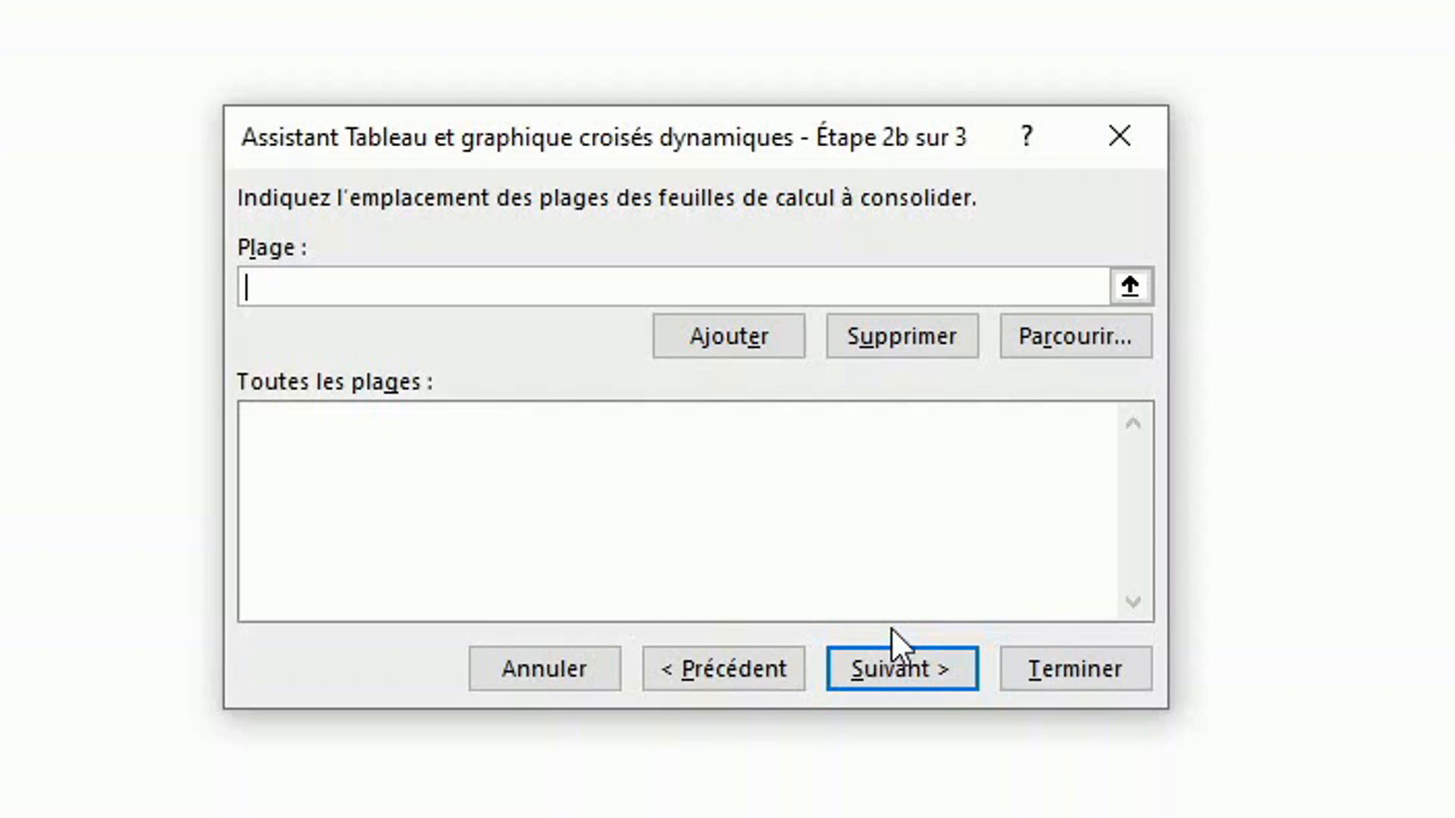
- Add the 2016 sales table, range A8:D20 of the excelformation.fr - 2016 sheet, to the ranges to consolidate
{"action": "left_click", "coordinate": [1129, 282]}
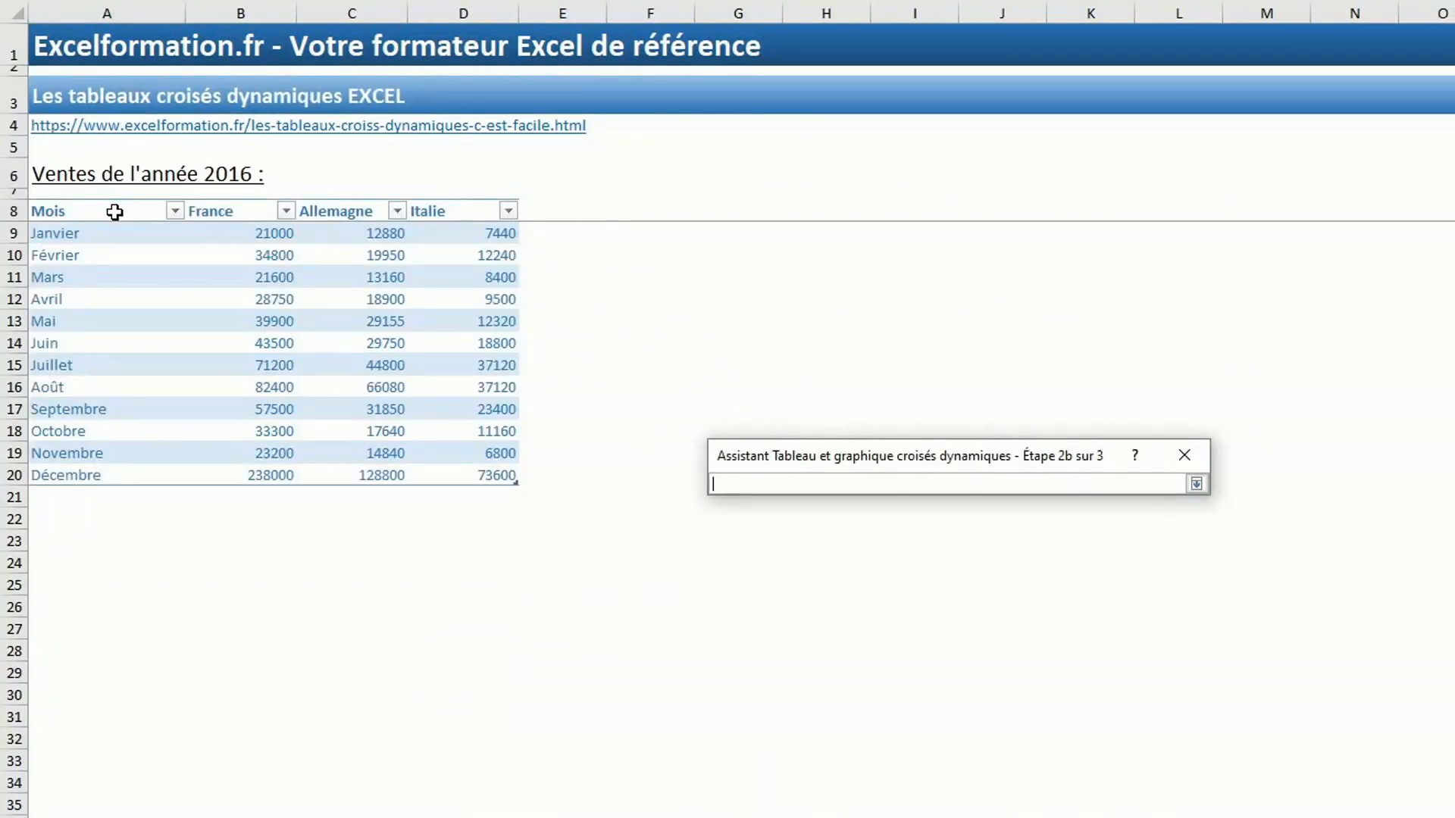
{"action": "mouse_move", "coordinate": [115, 212]}
{"action": "left_mouse_down"}
{"action": "mouse_move", "coordinate": [432, 406]}
{"action": "mouse_move", "coordinate": [465, 469]}
{"action": "left_mouse_up"}
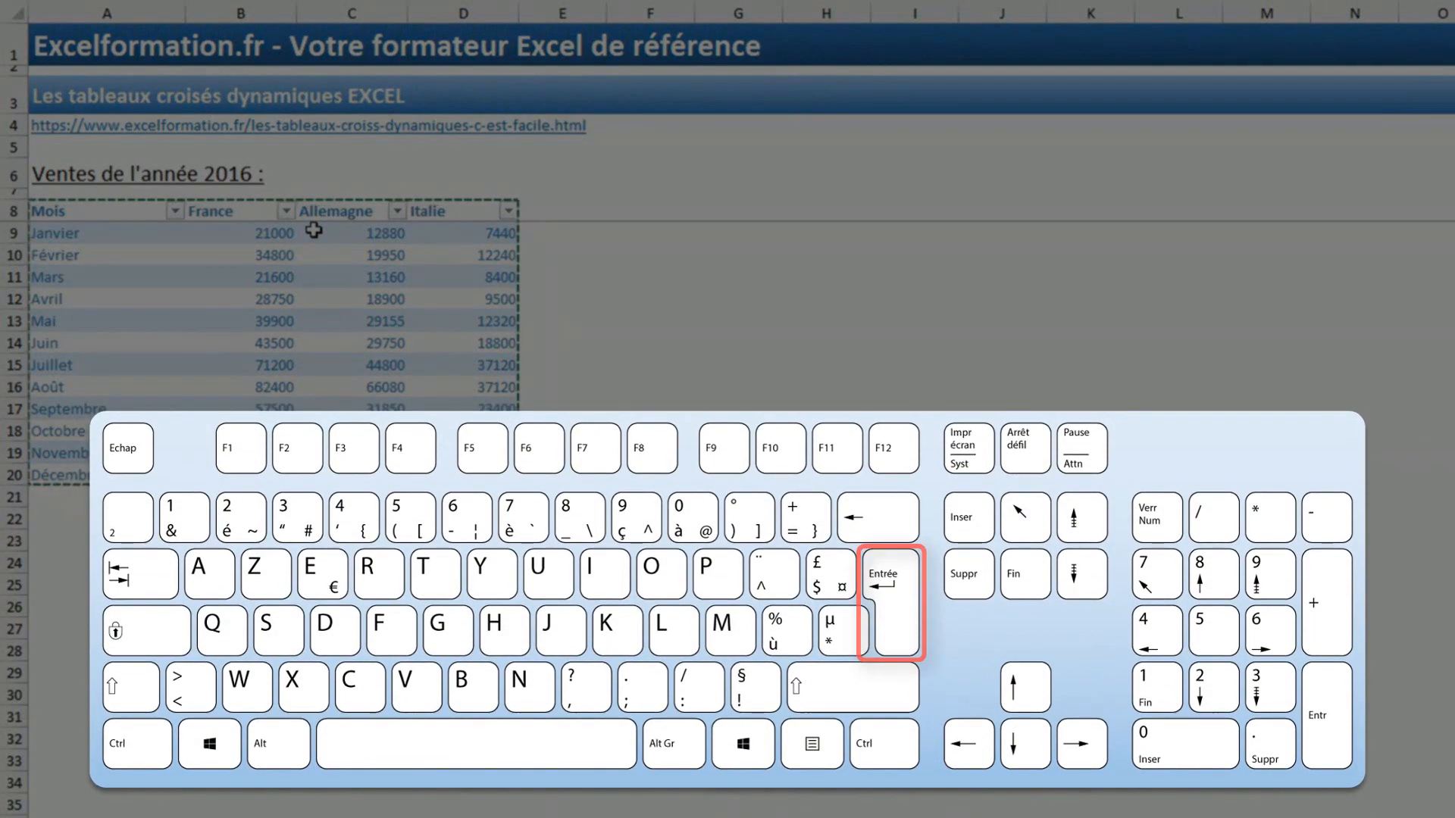
{"action": "key", "text": "Return"}
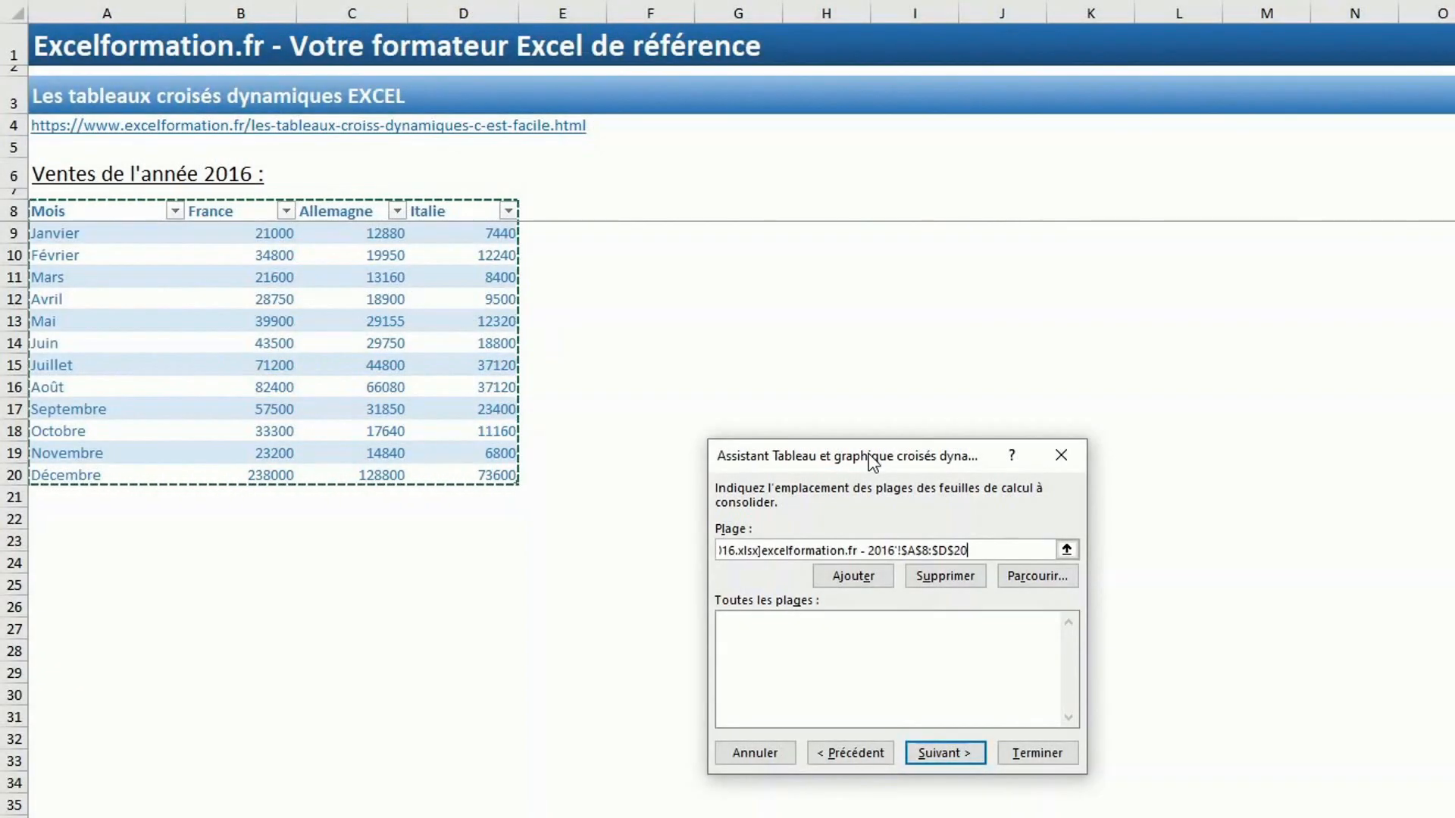
{"action": "left_click", "coordinate": [849, 574]}
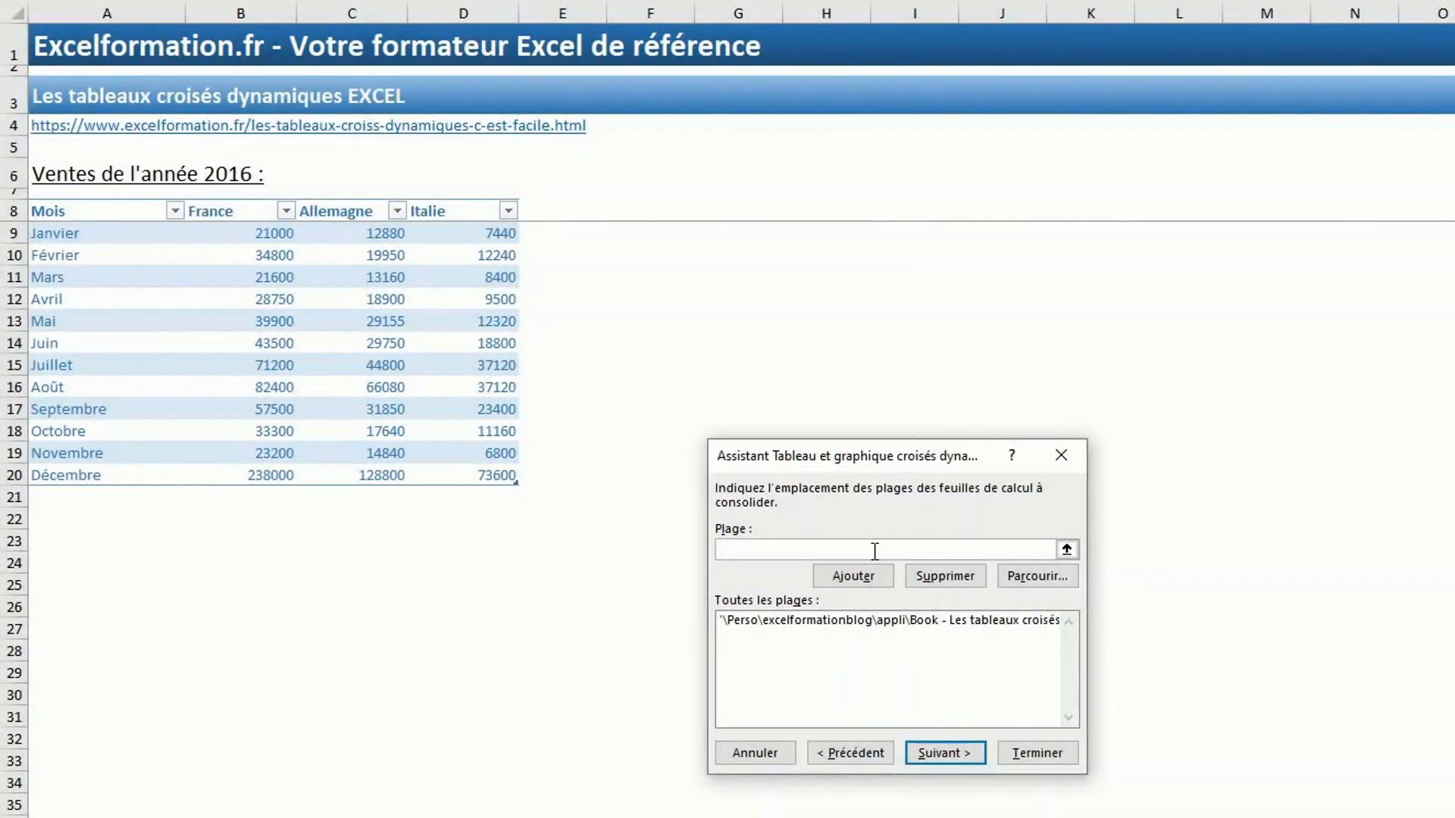
- Add the 2017 sales table, range A8:D20 of the excelformation.fr - 2017 sheet, to the ranges to consolidate
{"action": "left_click", "coordinate": [1070, 553]}
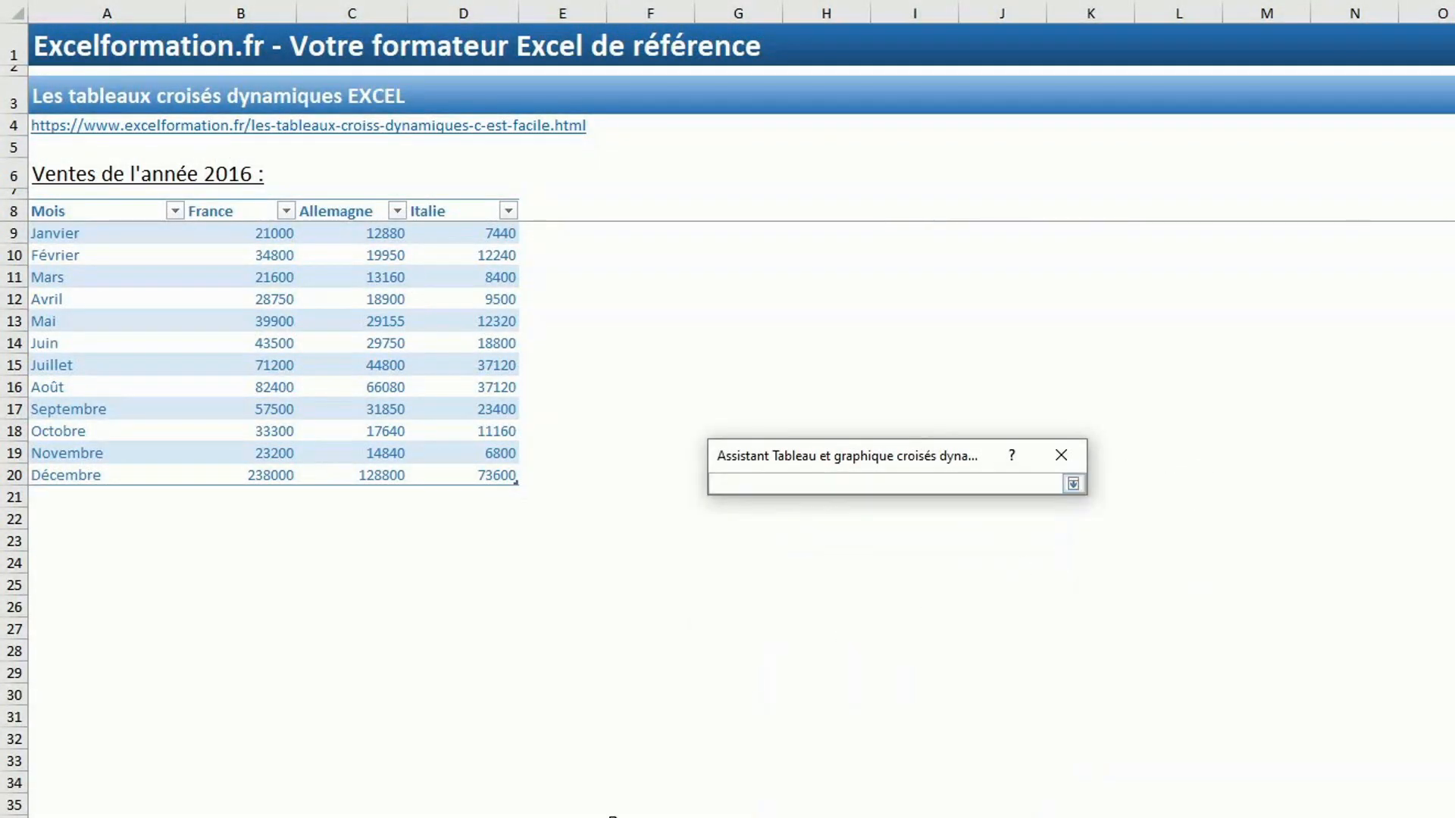
{"action": "left_click", "coordinate": [560, 817]}
{"action": "left_click_drag", "start_coordinate": [88, 209], "coordinate": [481, 474]}
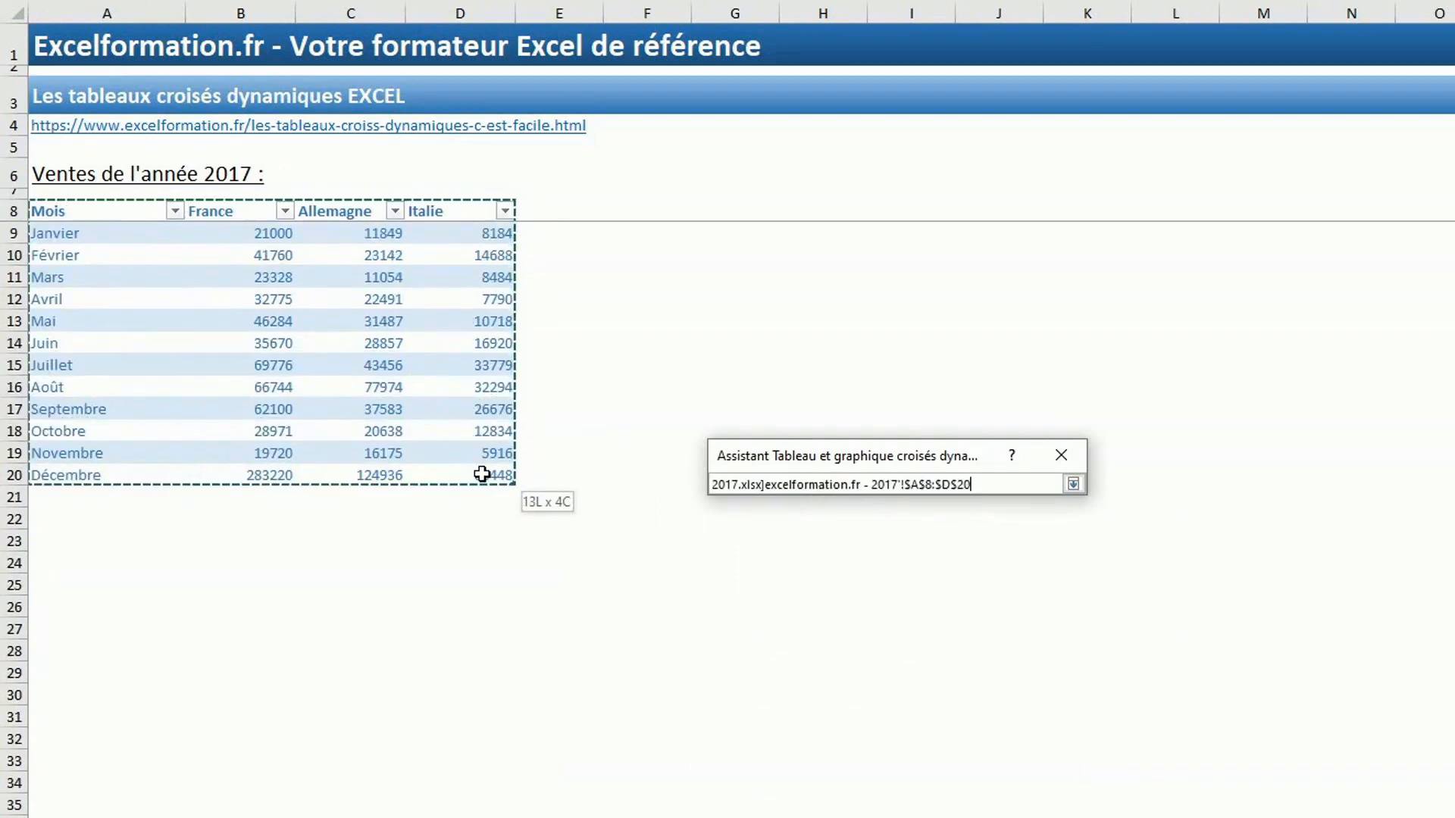
{"action": "key", "text": "Return"}
{"action": "left_click", "coordinate": [1052, 561]}
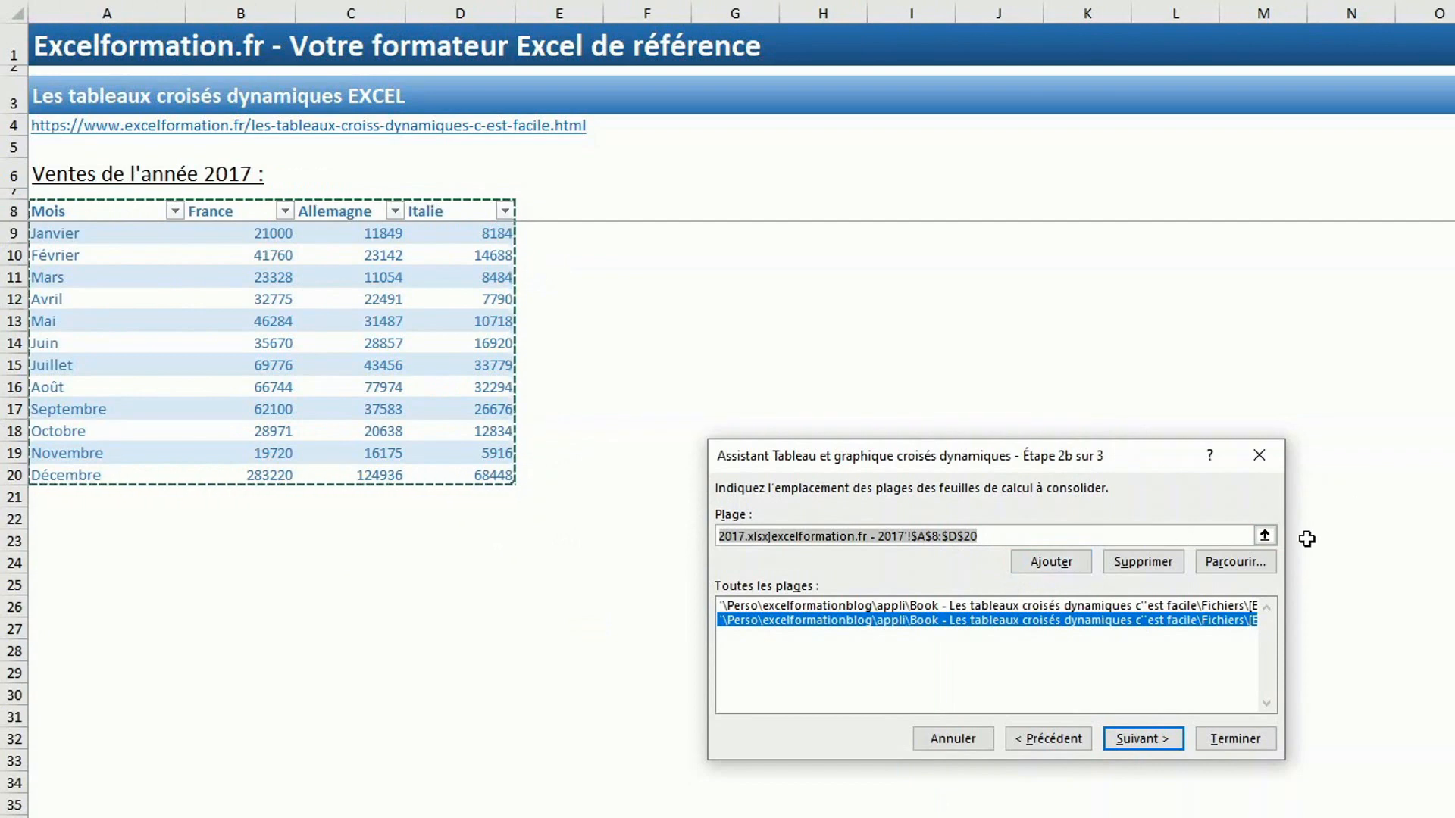
- Add the 2018 sales table, range A8:D20 of the excelformation.fr - 2018 sheet, to the ranges to consolidate
{"action": "left_click", "coordinate": [1264, 535]}
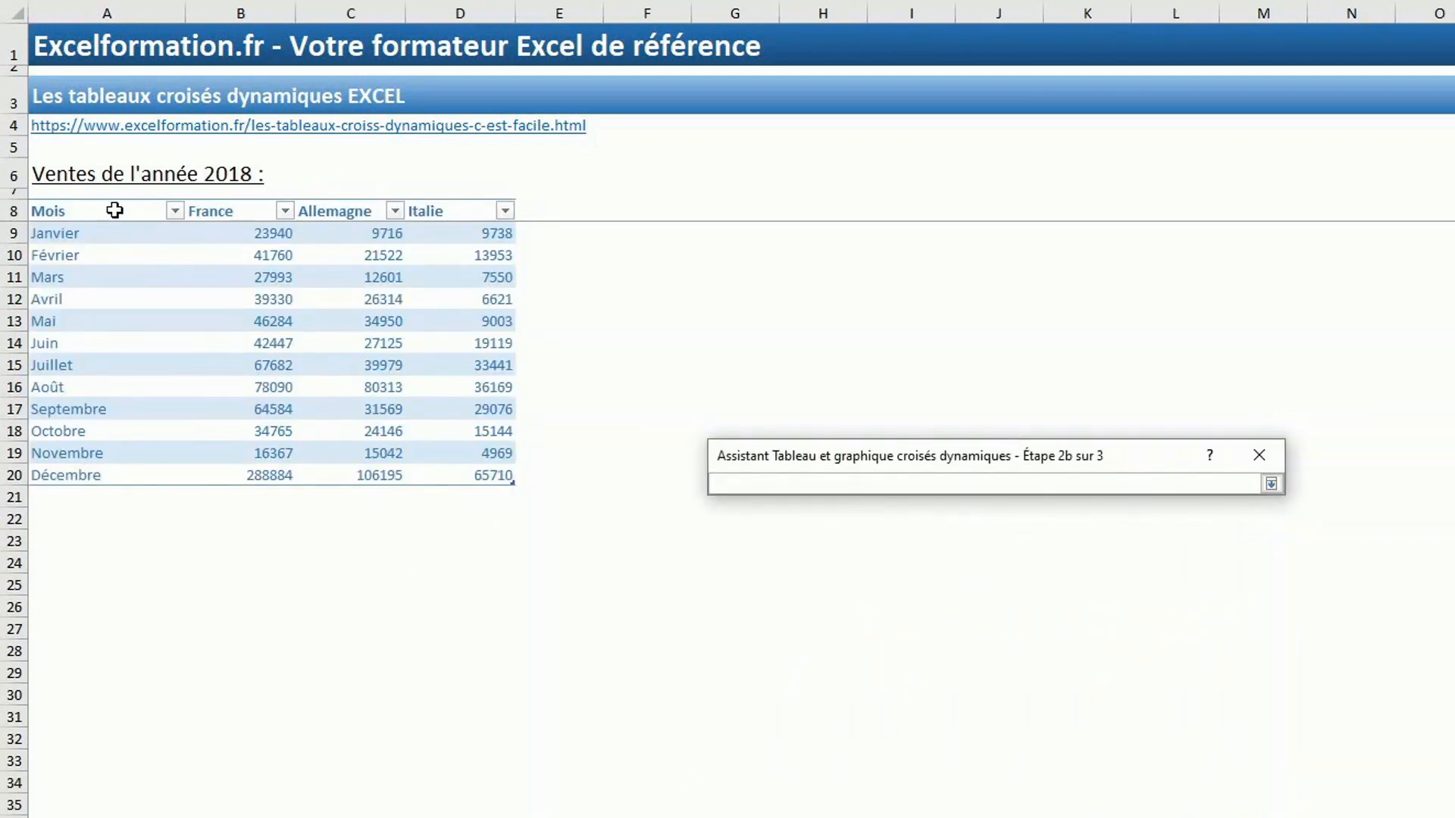
{"action": "left_click_drag", "start_coordinate": [114, 211], "coordinate": [478, 475]}
{"action": "key", "text": "Return"}
{"action": "left_click", "coordinate": [1053, 562]}
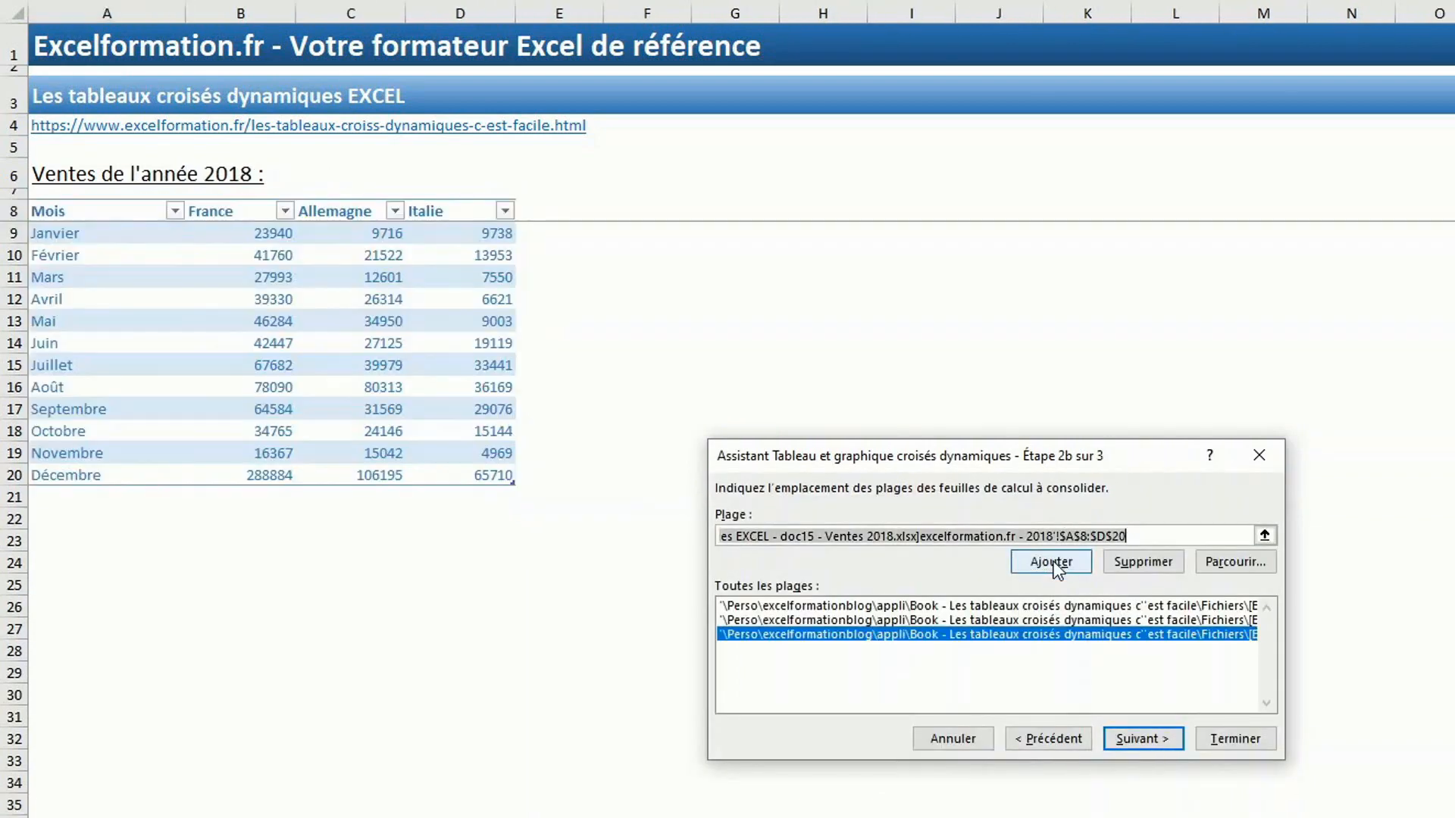
- Clear the range entry and add the 2019 sales table, range A8:D20 of the excelformation.fr - 2019 sheet, to the ranges to consolidate
{"action": "key", "text": "Delete"}
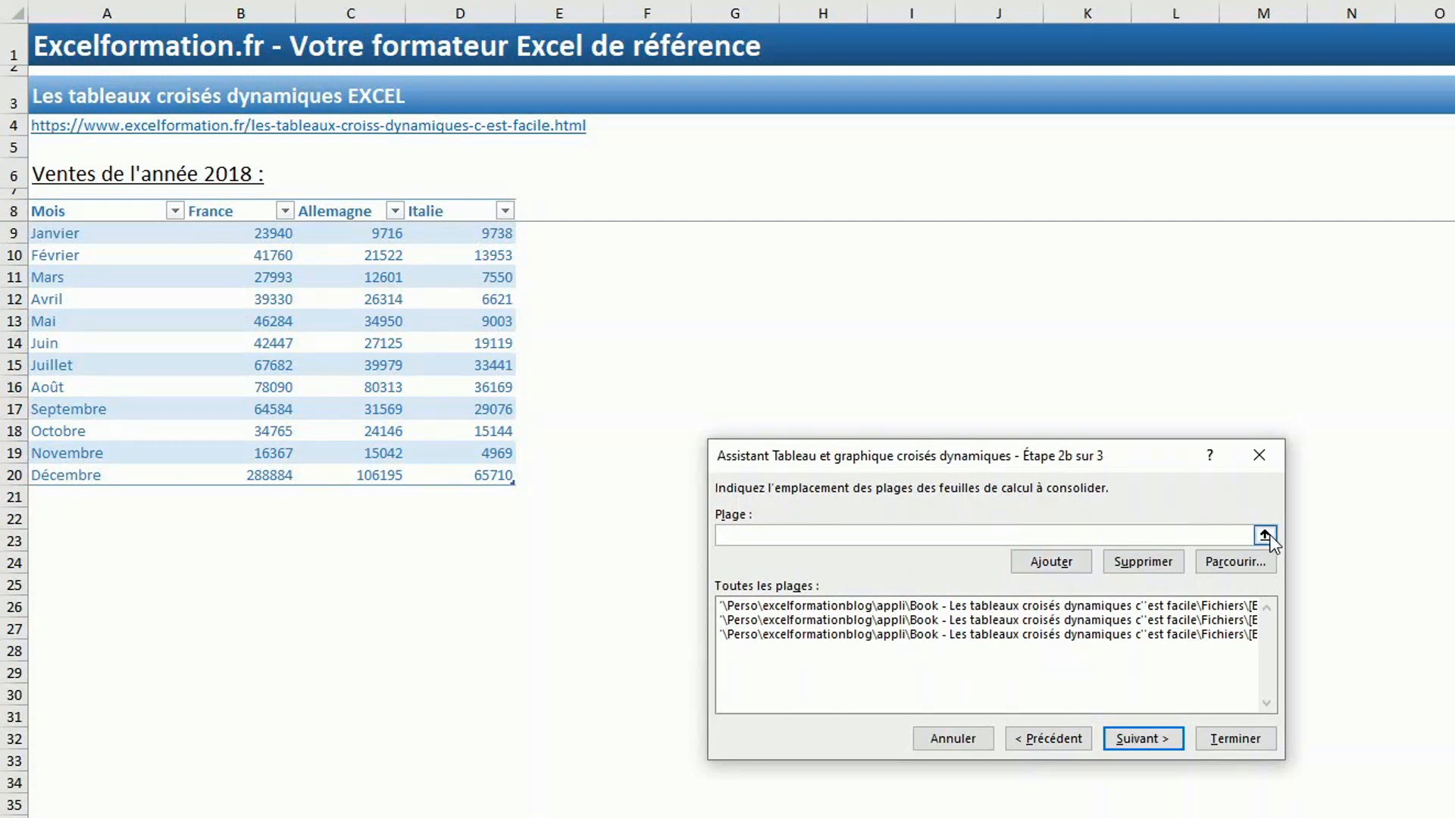
{"action": "left_click", "coordinate": [1265, 535]}
{"action": "left_click", "coordinate": [197, 817]}
{"action": "left_click_drag", "start_coordinate": [107, 213], "coordinate": [473, 472]}
{"action": "key", "text": "Return"}
{"action": "left_click", "coordinate": [1050, 561]}
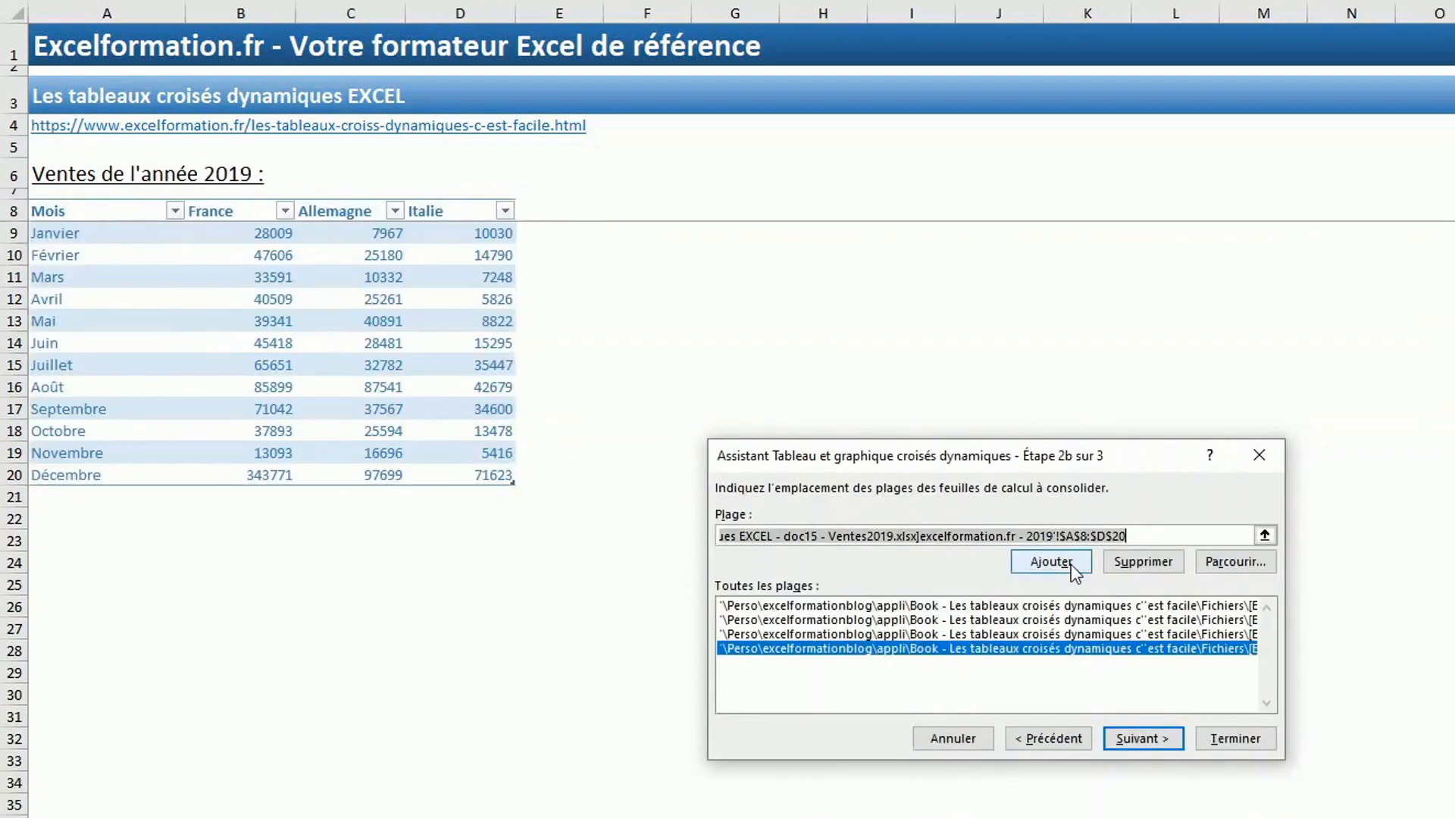
- Finish the wizard, placing the consolidated pivot table on the existing sheet at cell A10
{"action": "left_click", "coordinate": [1152, 747]}
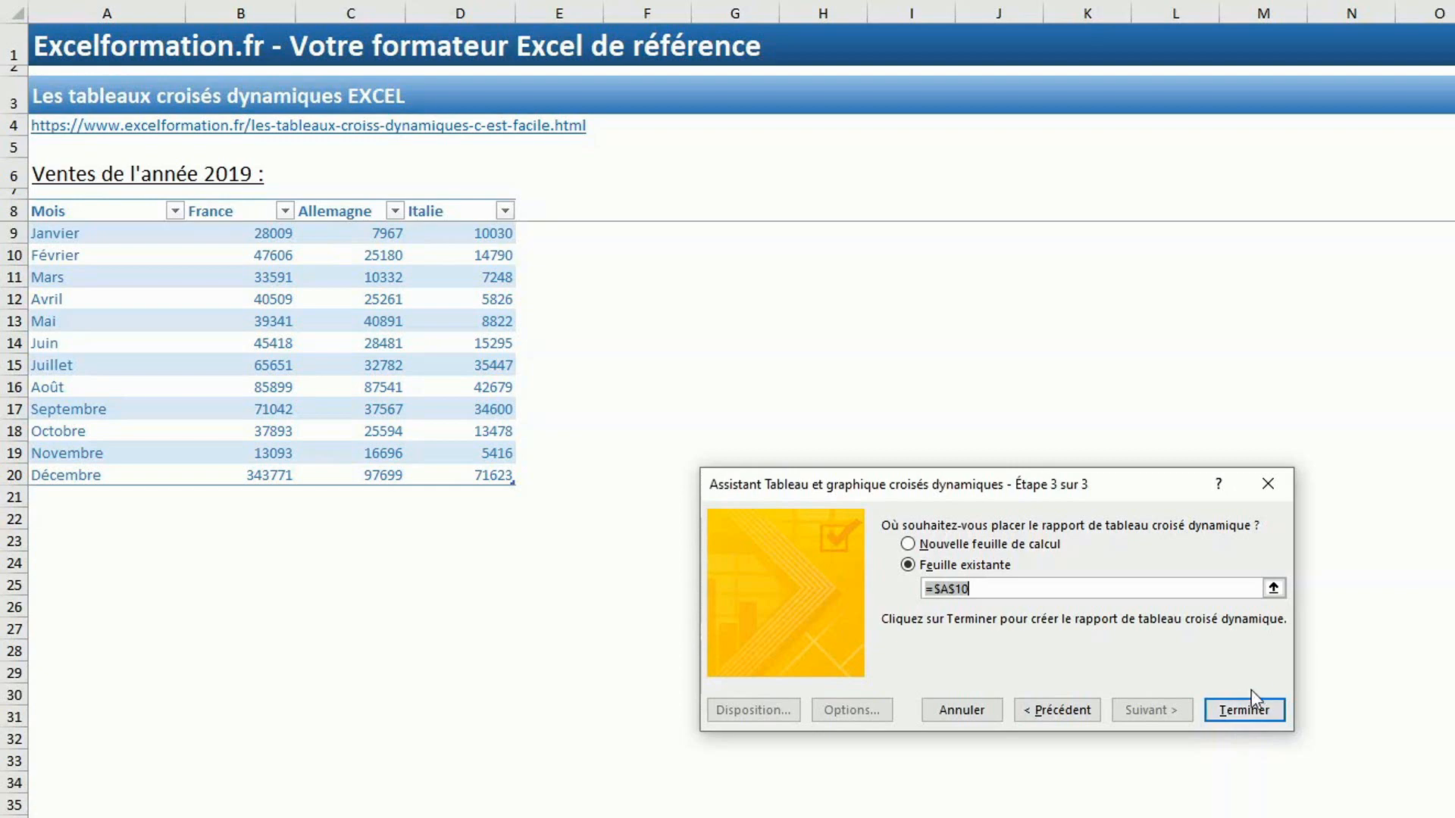
{"action": "left_click", "coordinate": [1244, 712]}
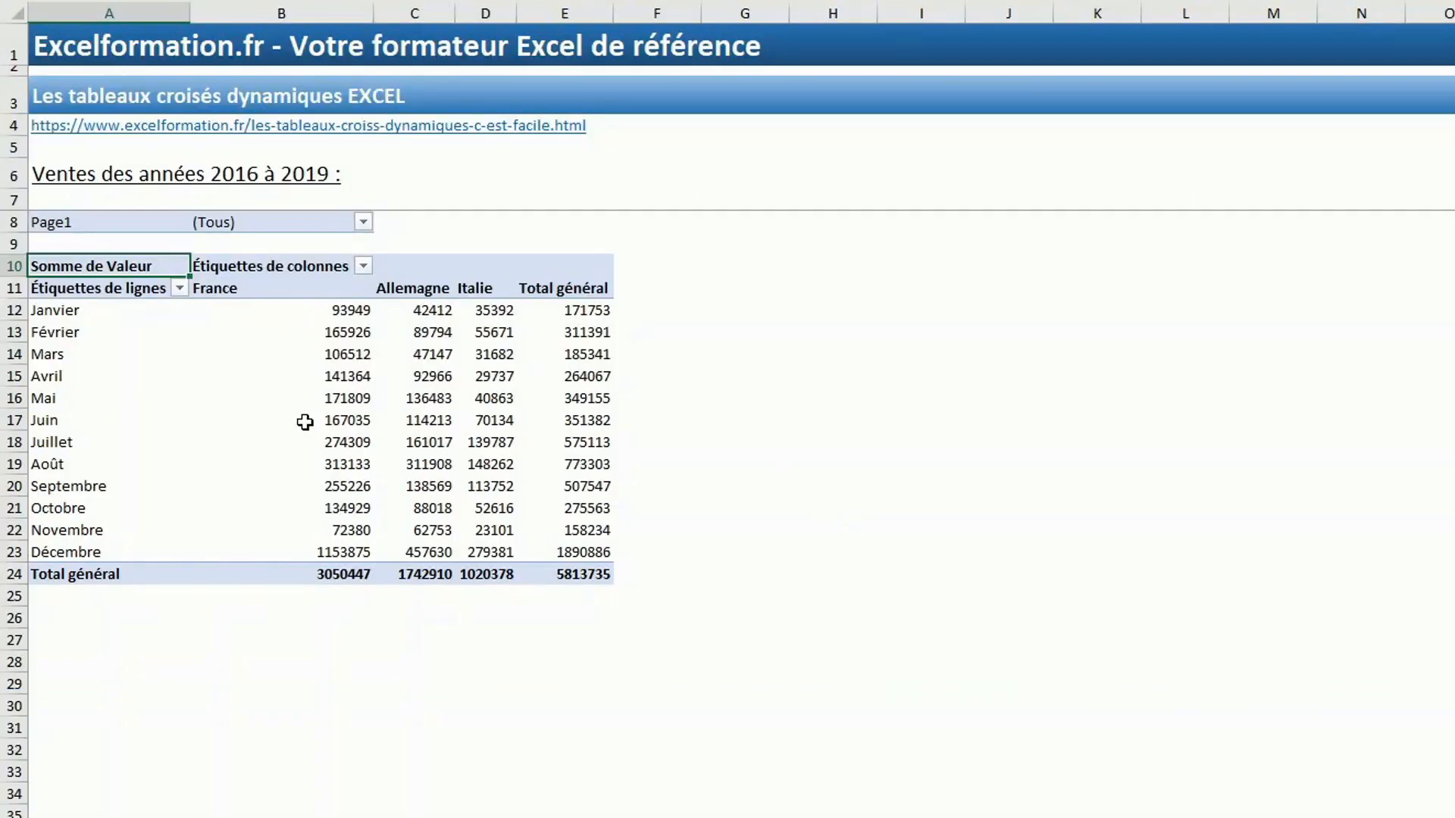
{"action": "mouse_move", "coordinate": [305, 434]}
{"action": "mouse_move", "coordinate": [368, 326]}
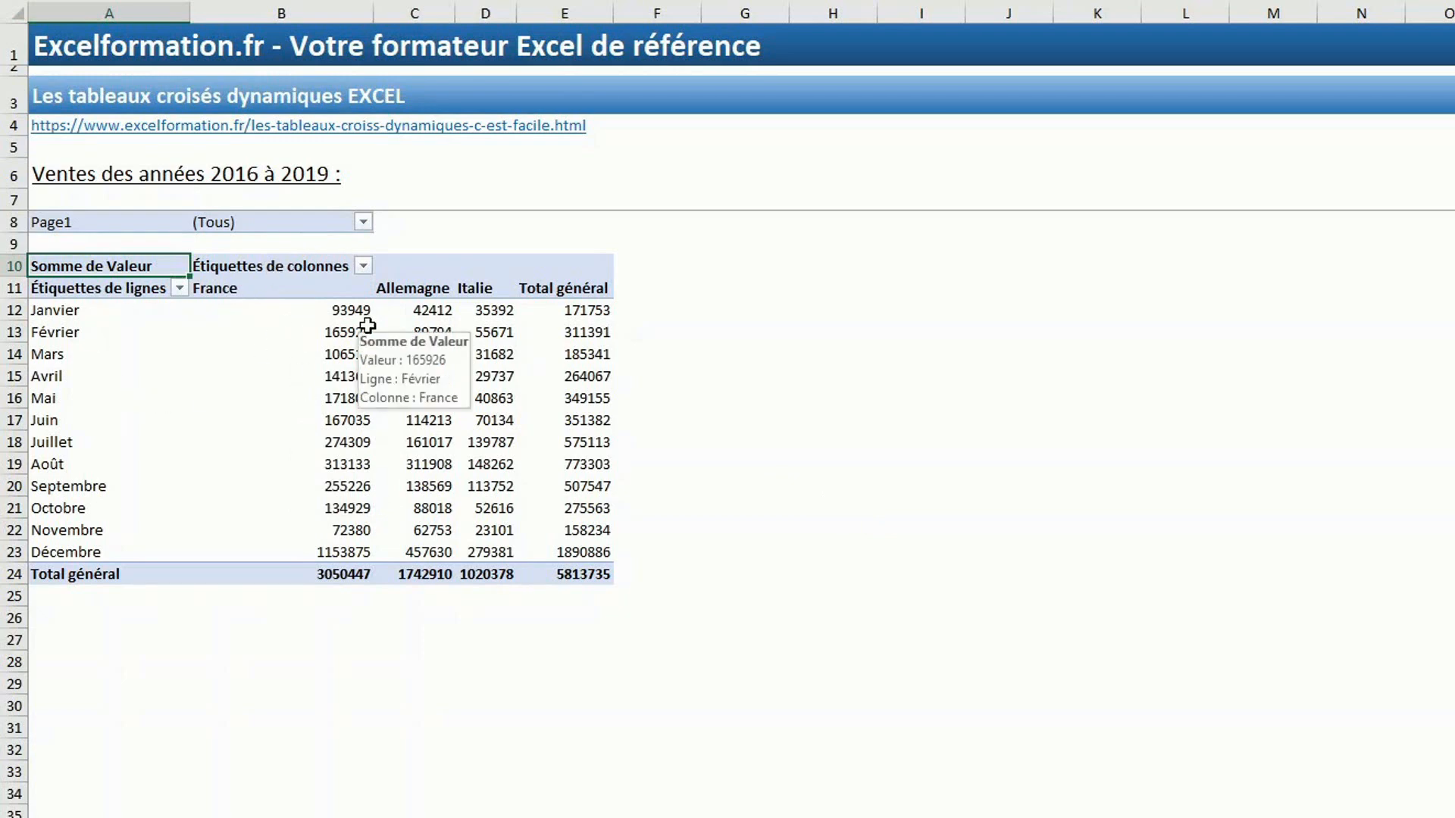
- Filter the pivot table's Page1 field to show only Élément1
{"action": "left_click", "coordinate": [363, 222]}
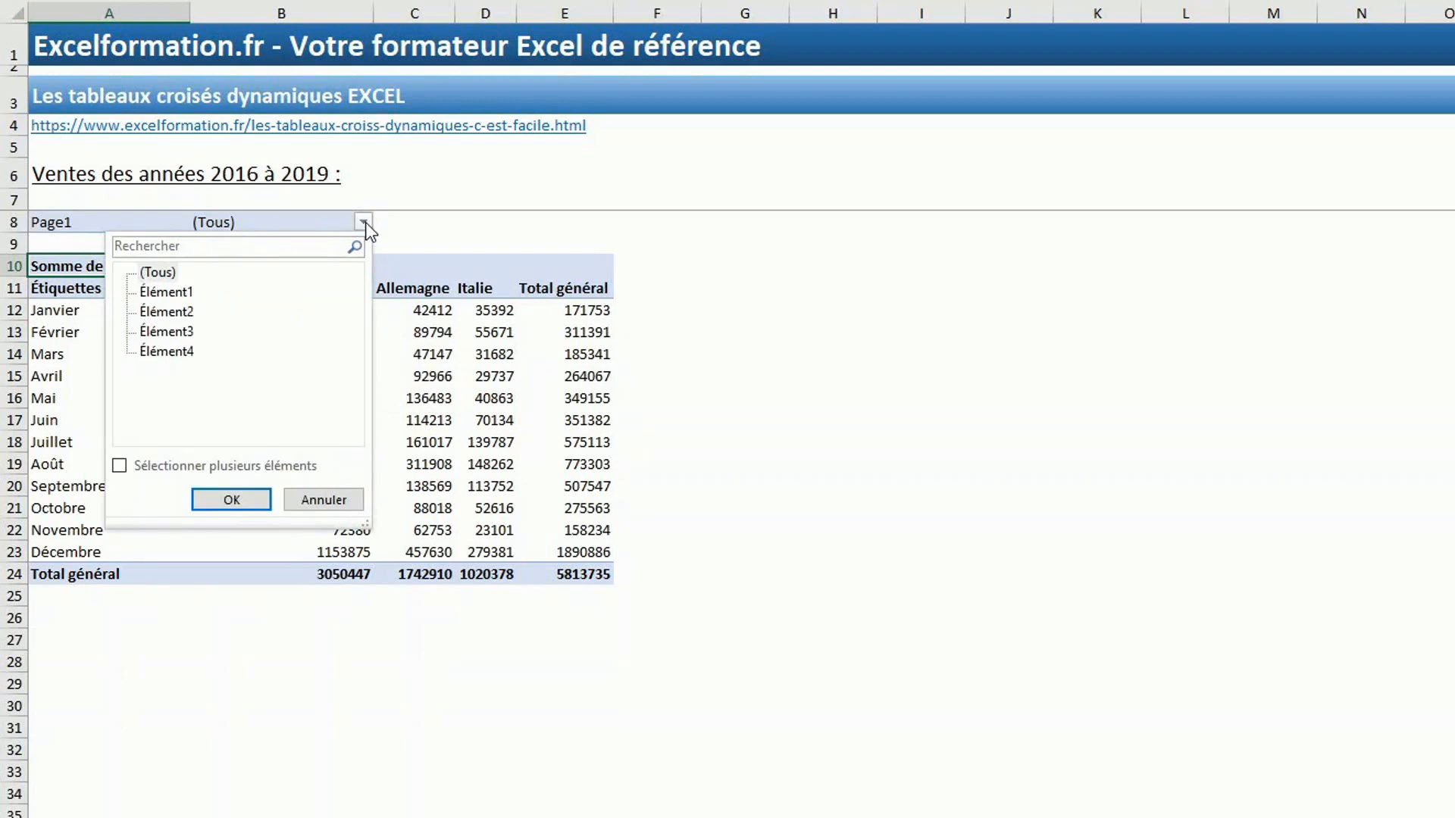
{"action": "left_click", "coordinate": [189, 294]}
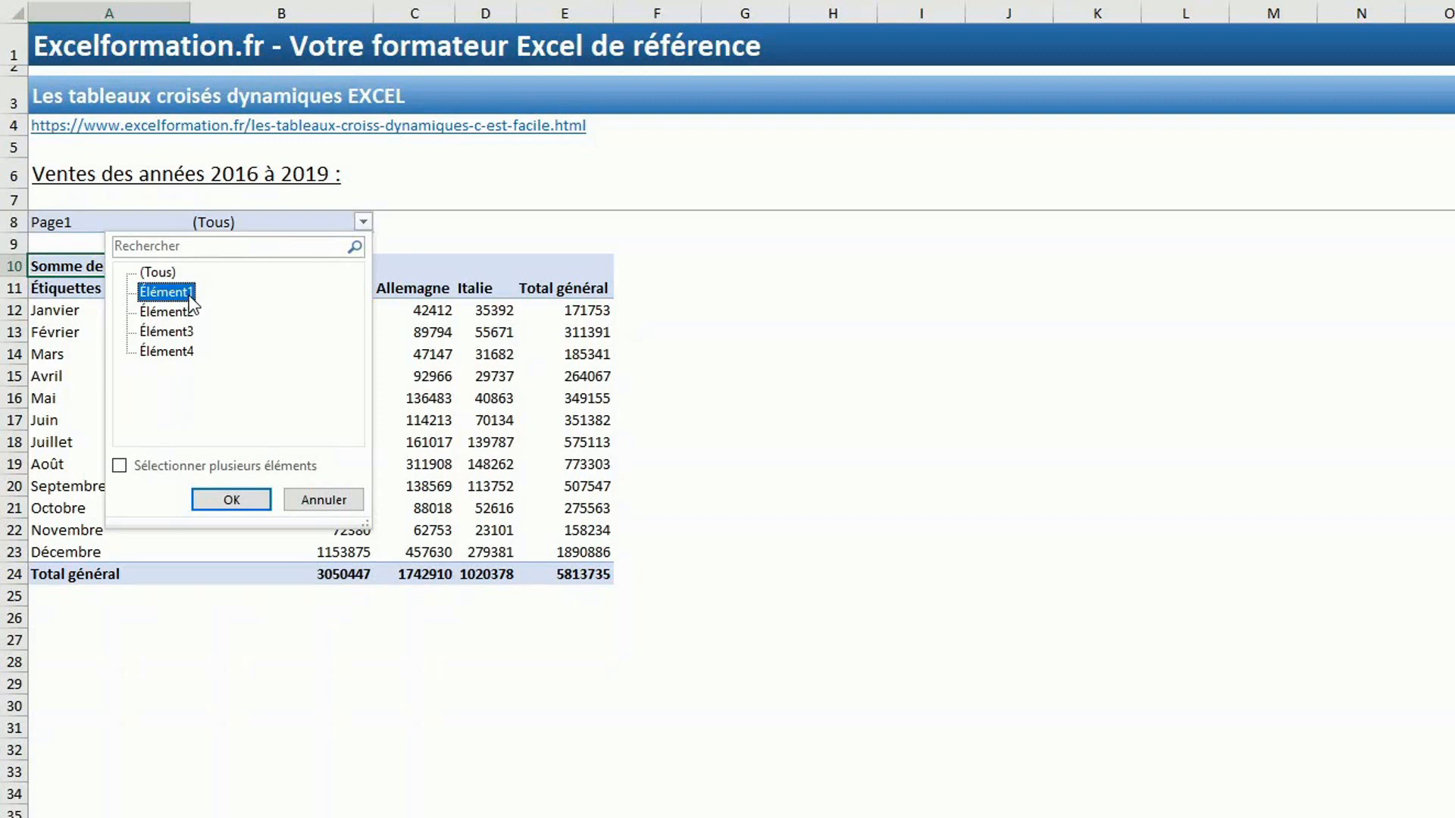
{"action": "left_click", "coordinate": [238, 497]}
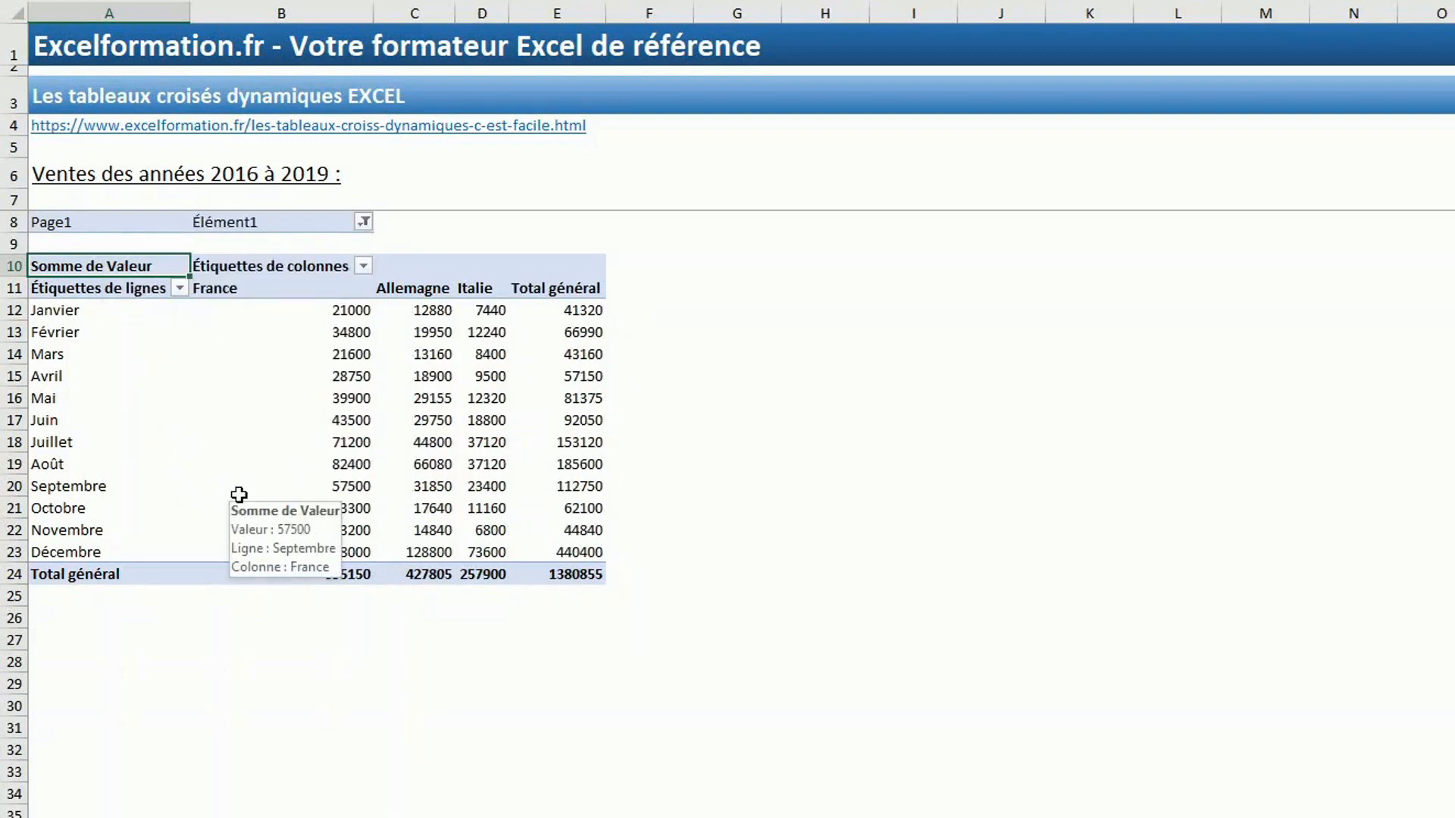
- Allow multiple items in the Page1 filter and include both Élément1 and Élément2
{"action": "left_click", "coordinate": [364, 221]}
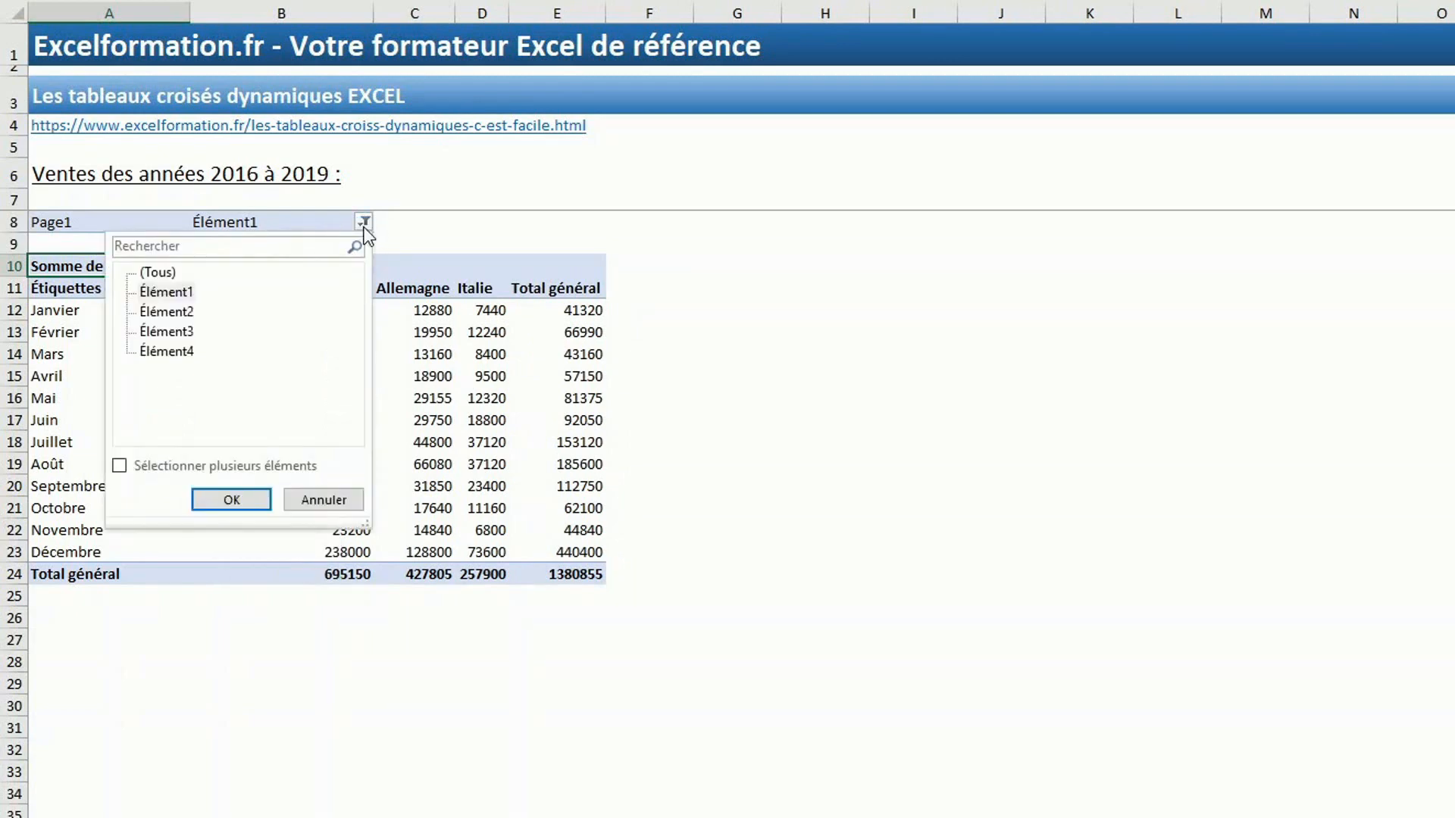
{"action": "left_click", "coordinate": [119, 465]}
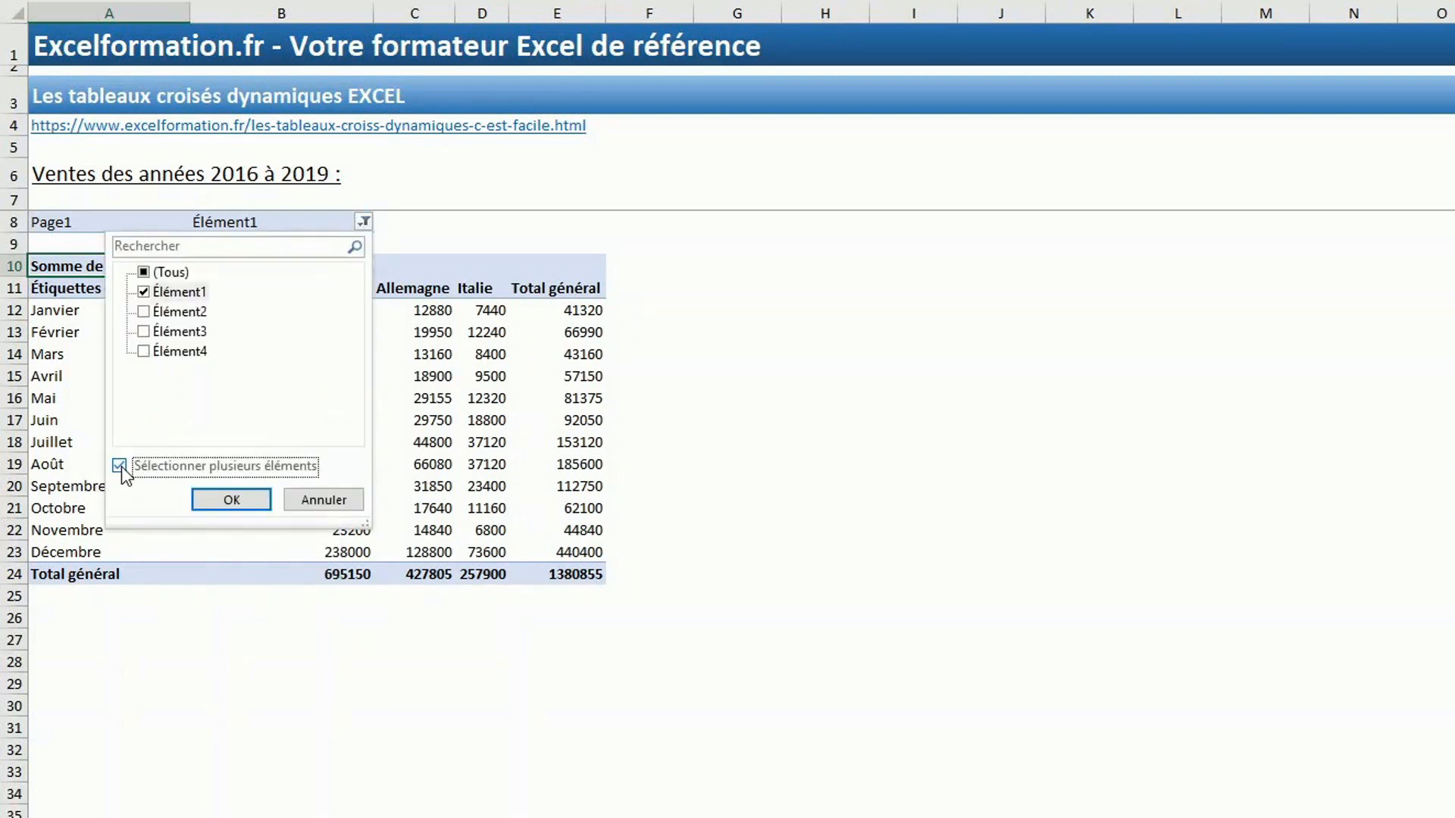
{"action": "left_click", "coordinate": [143, 310]}
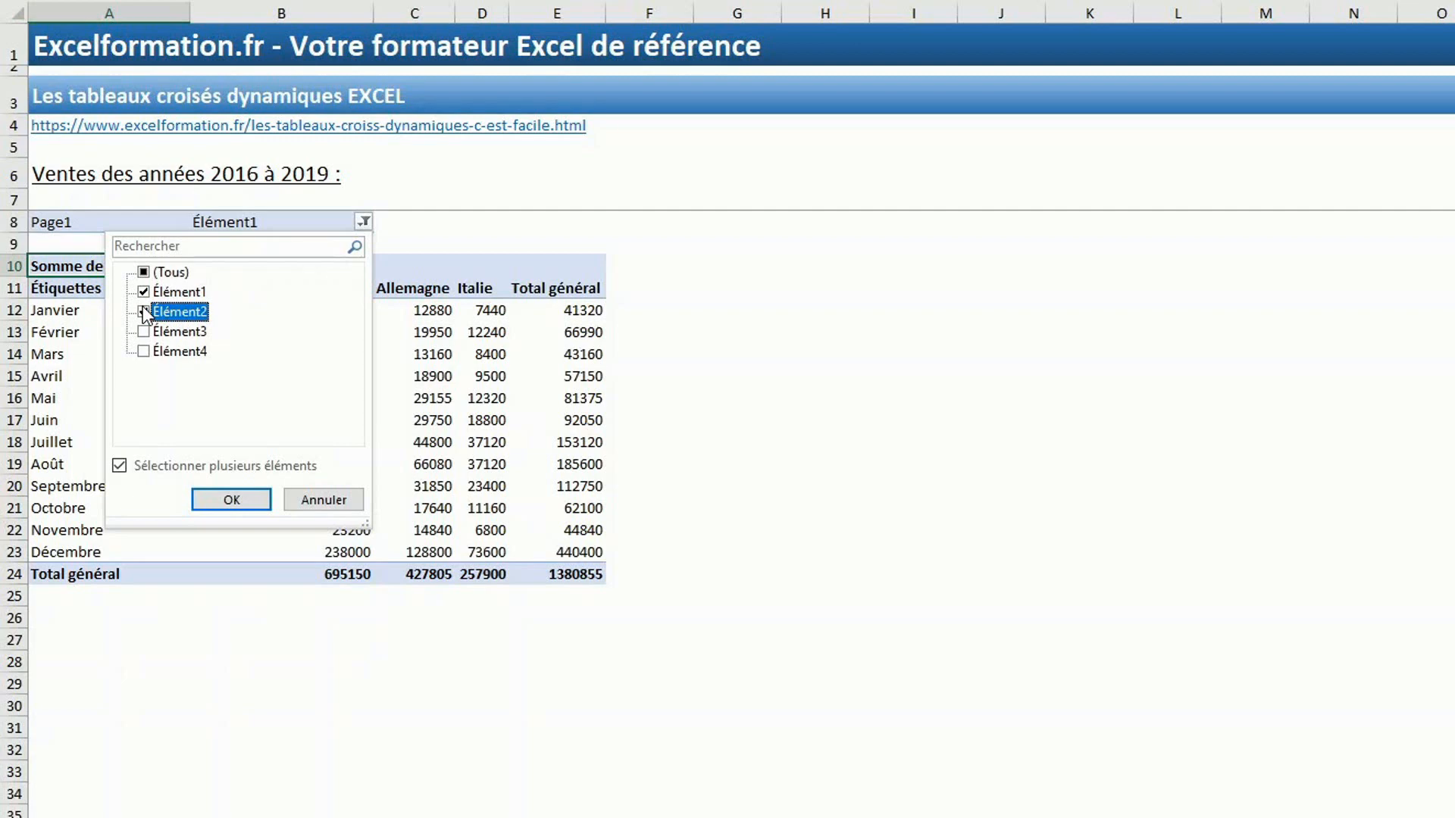
{"action": "left_click", "coordinate": [231, 500]}
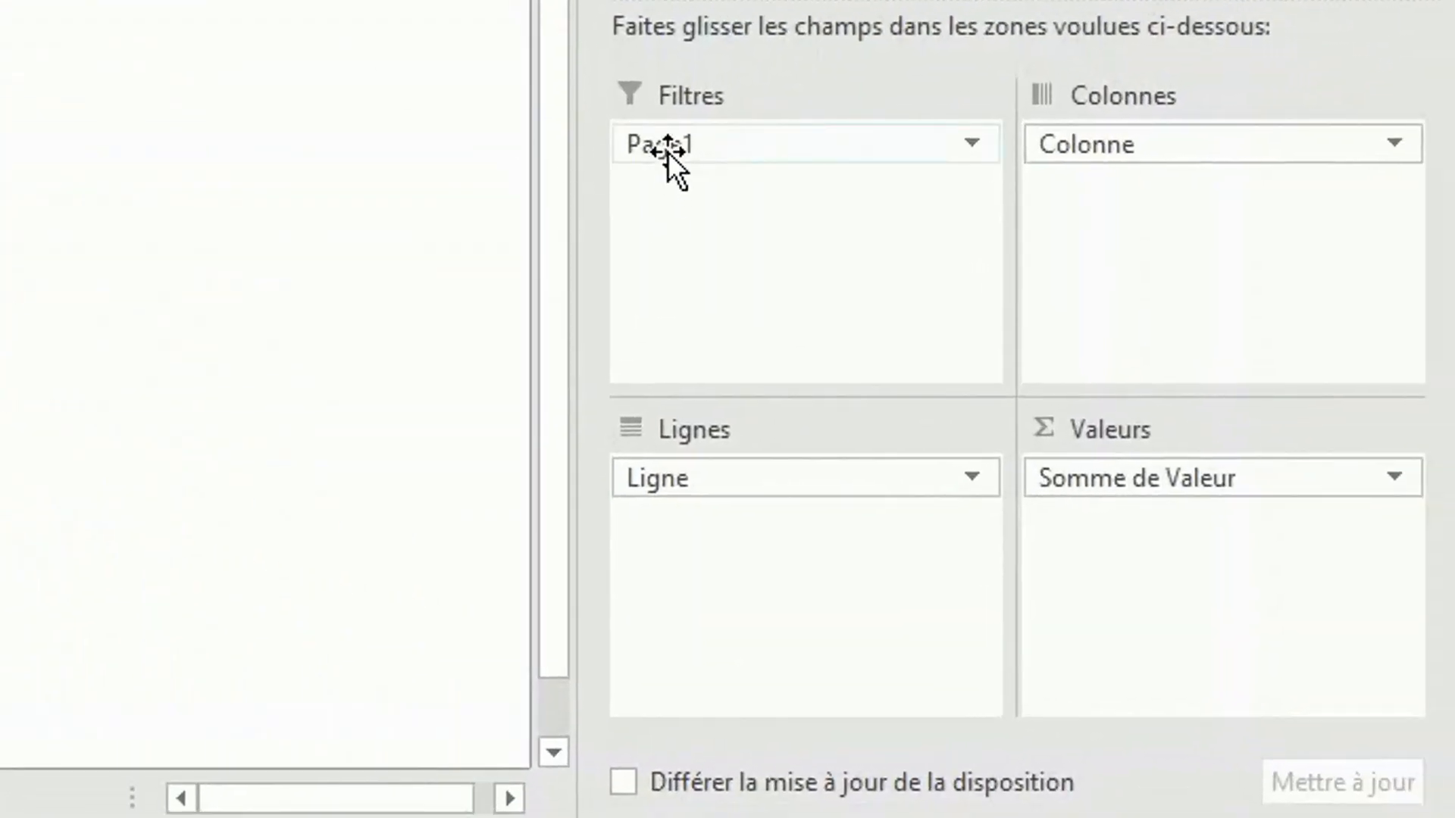
- Move the Page1 field from the filters to the columns beneath Colonne, and select all of its items
{"action": "left_click_drag", "start_coordinate": [667, 151], "coordinate": [1110, 203]}
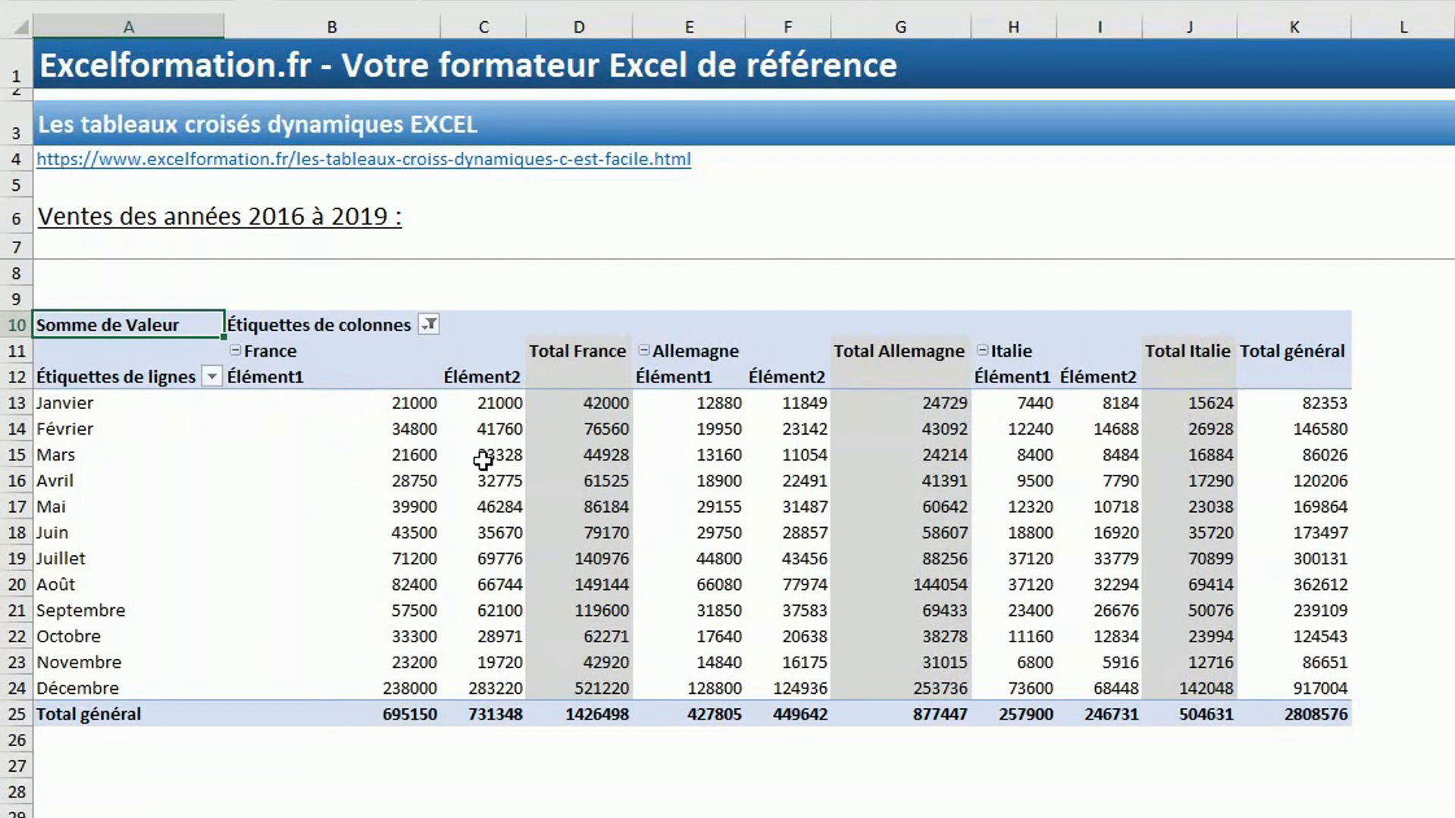
{"action": "left_click", "coordinate": [429, 325]}
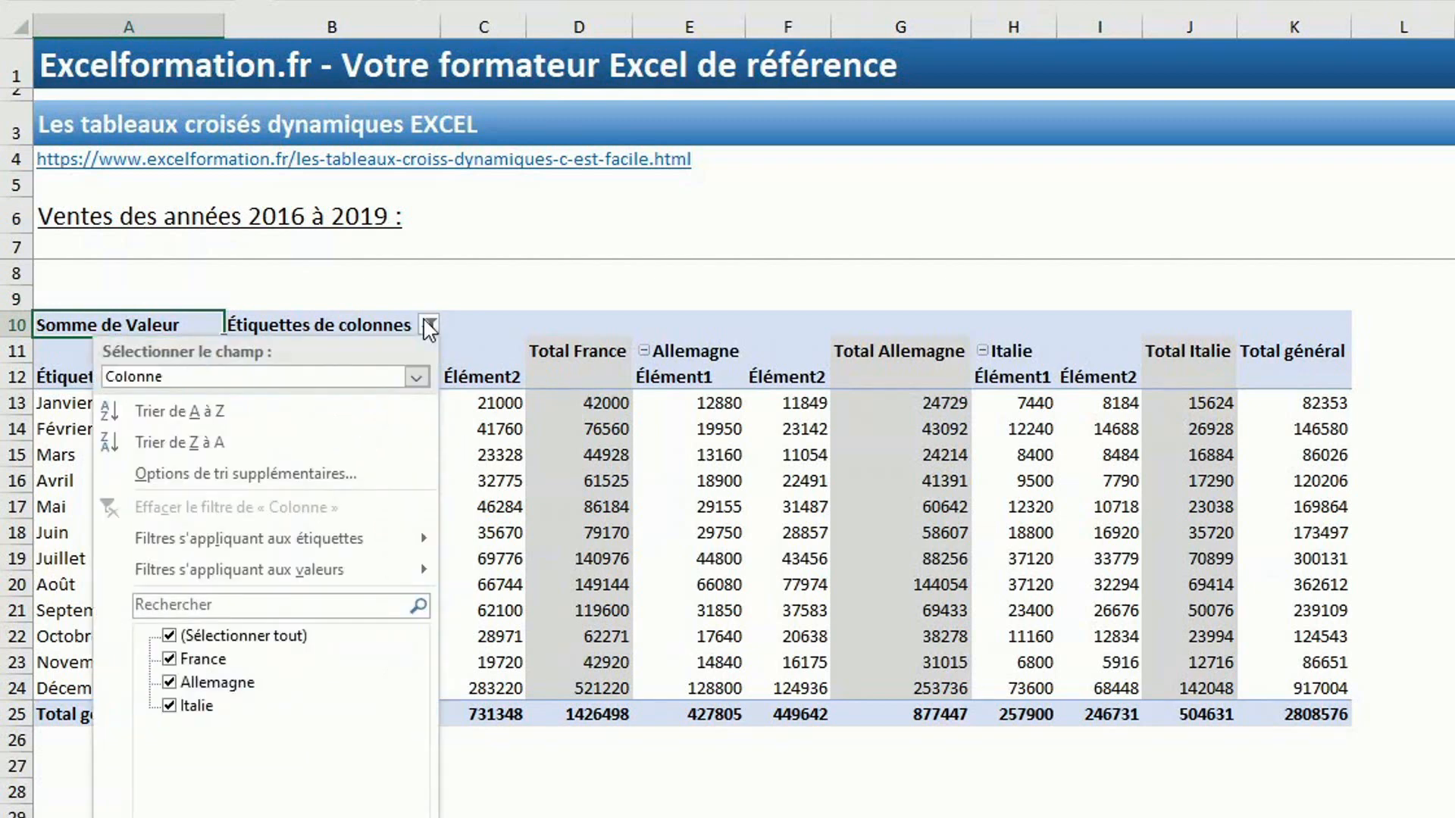
{"action": "left_click", "coordinate": [415, 378]}
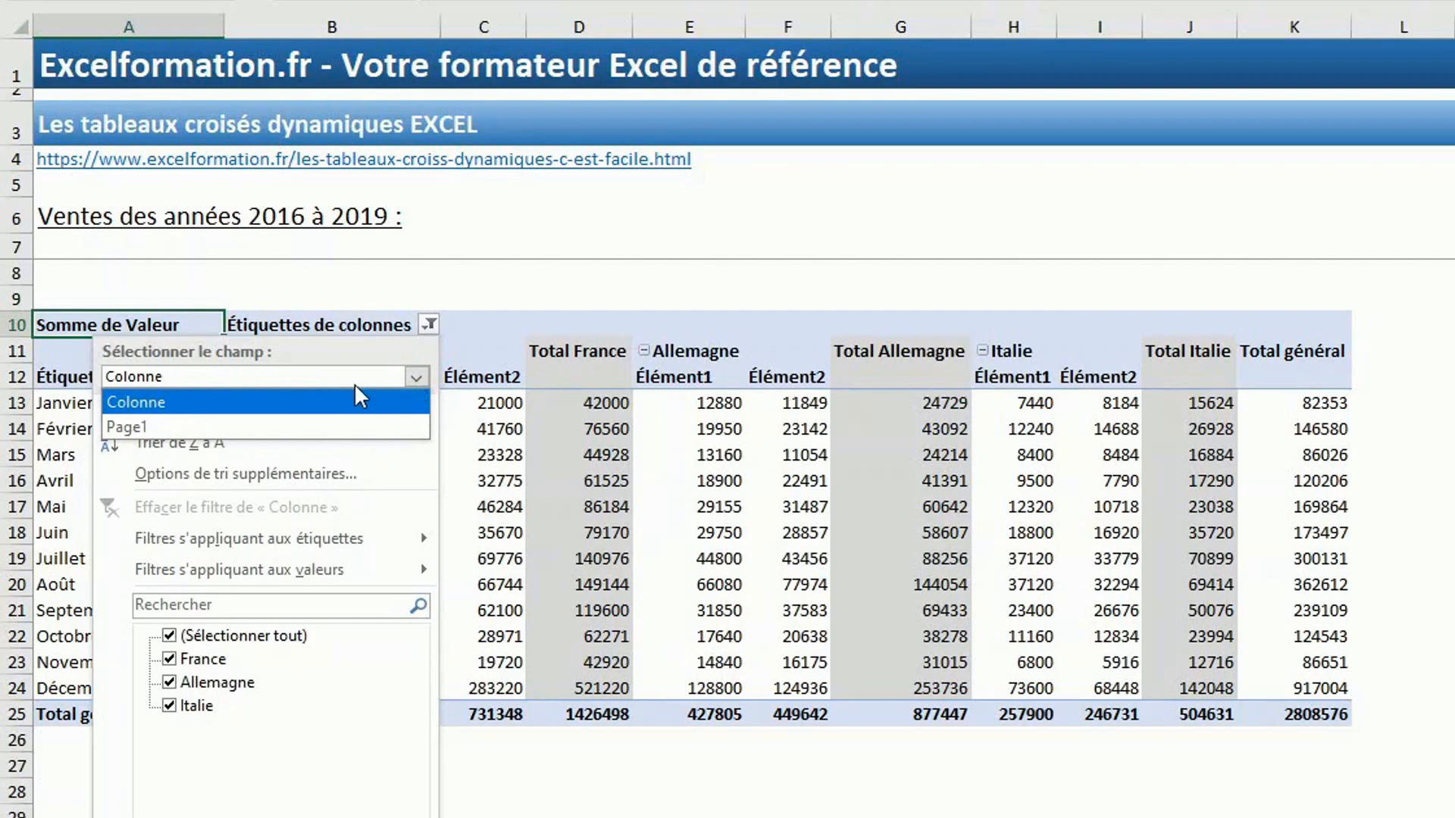
{"action": "left_click", "coordinate": [277, 423]}
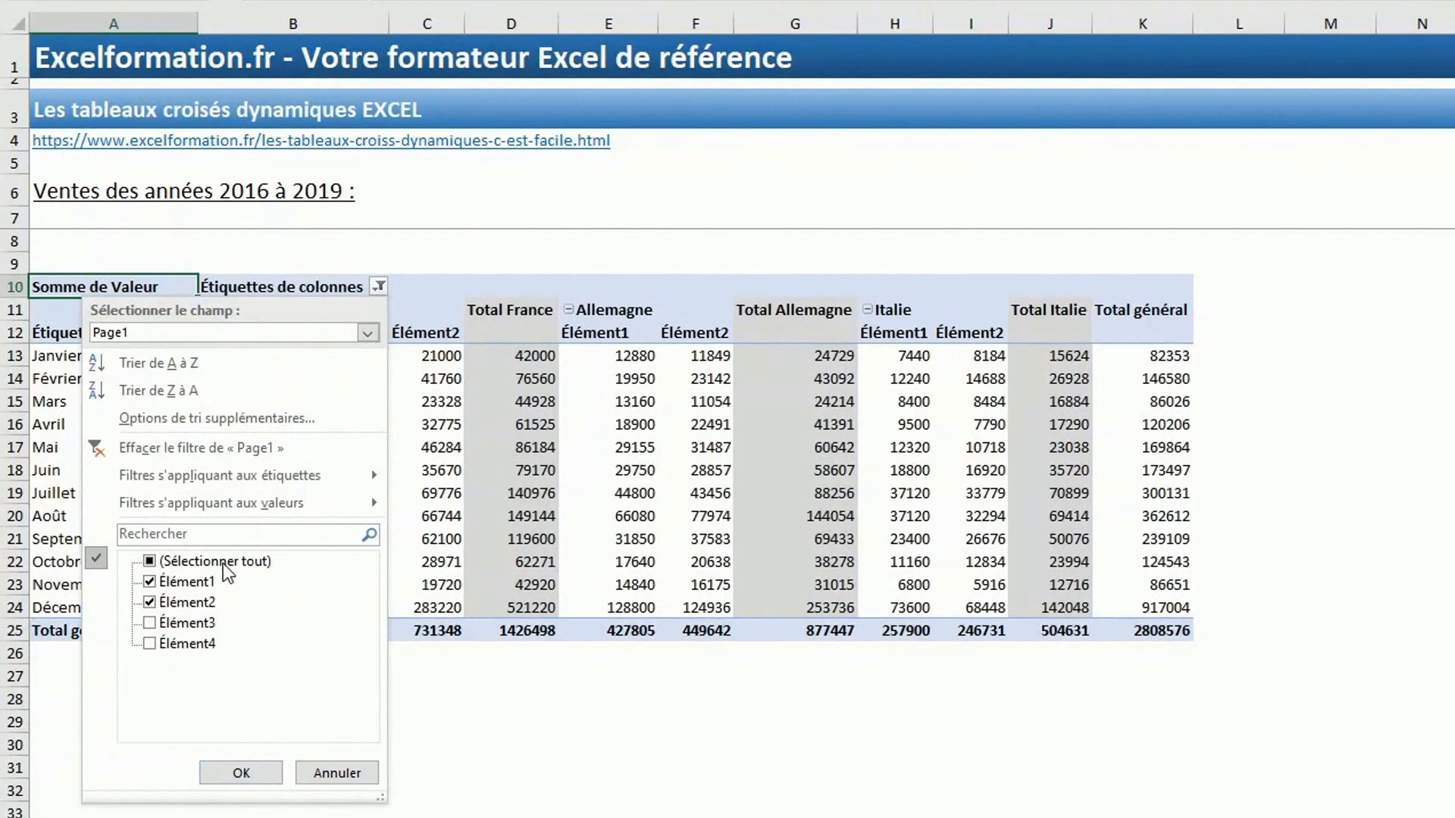
{"action": "left_click", "coordinate": [168, 565]}
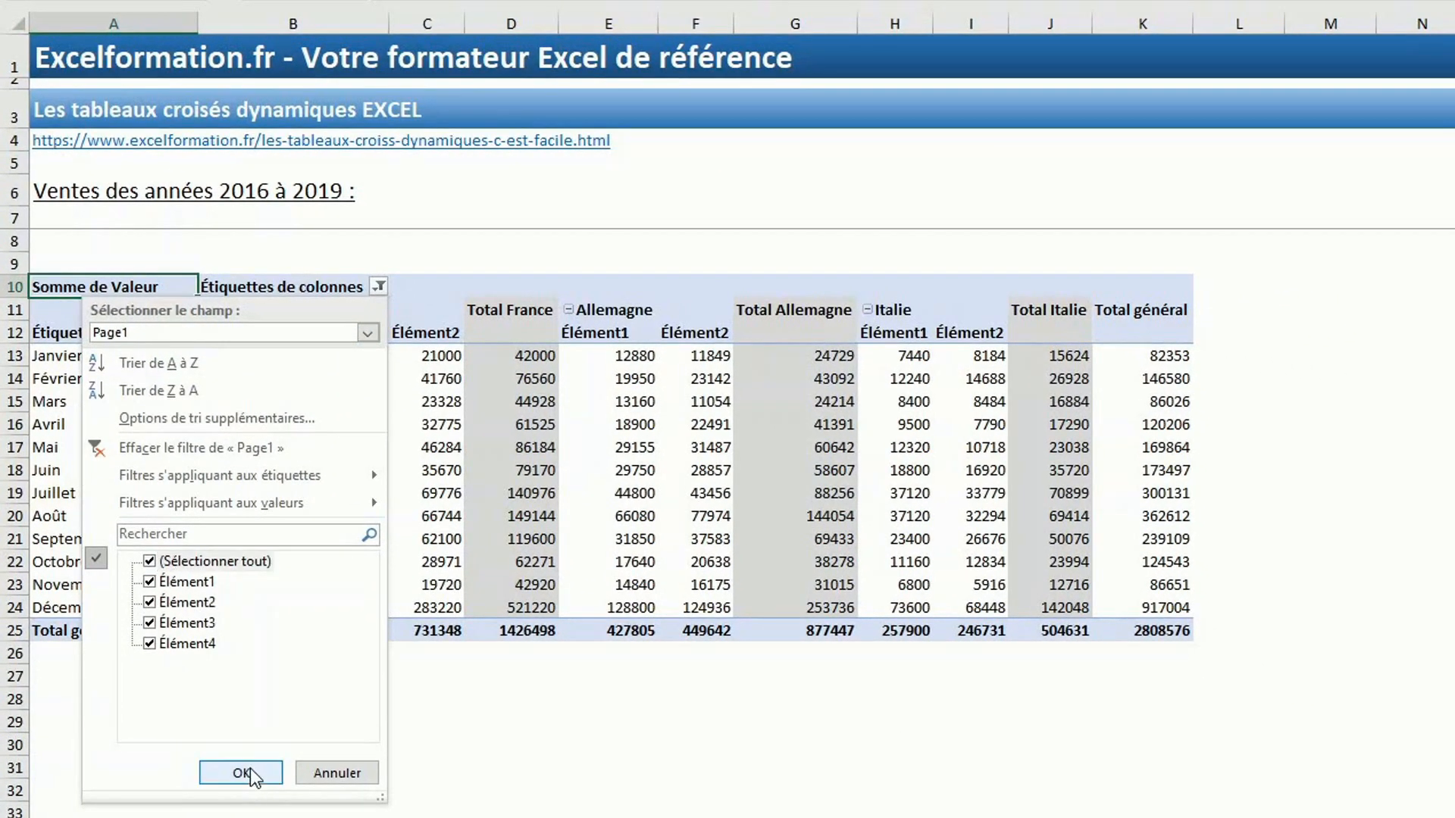
{"action": "left_click", "coordinate": [238, 773]}
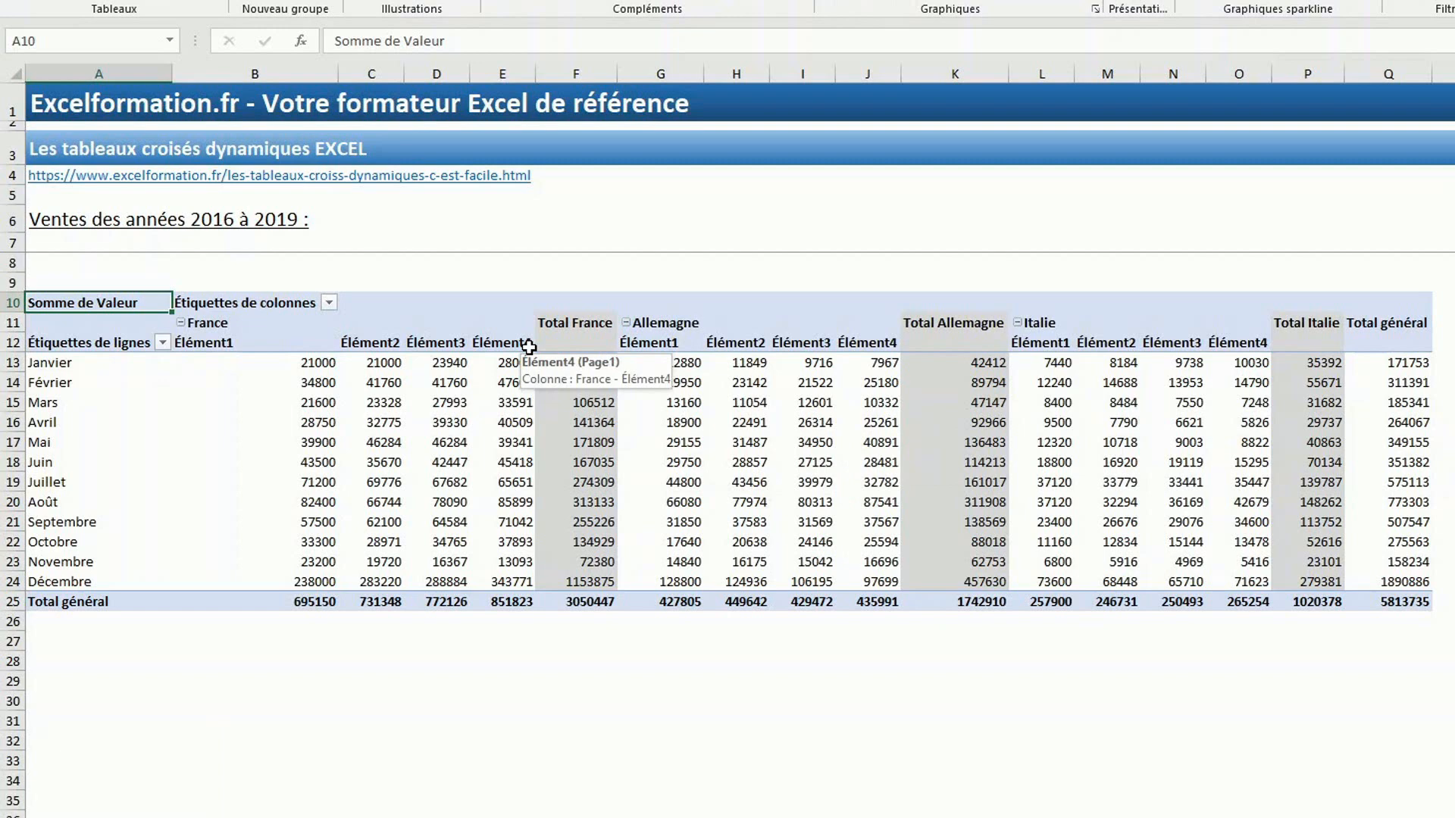
- Rename the column labels Élément1, Élément2, Élément3 and Élément4 as 2016, 2017, 2018 and 2019
{"action": "left_click", "coordinate": [286, 348]}
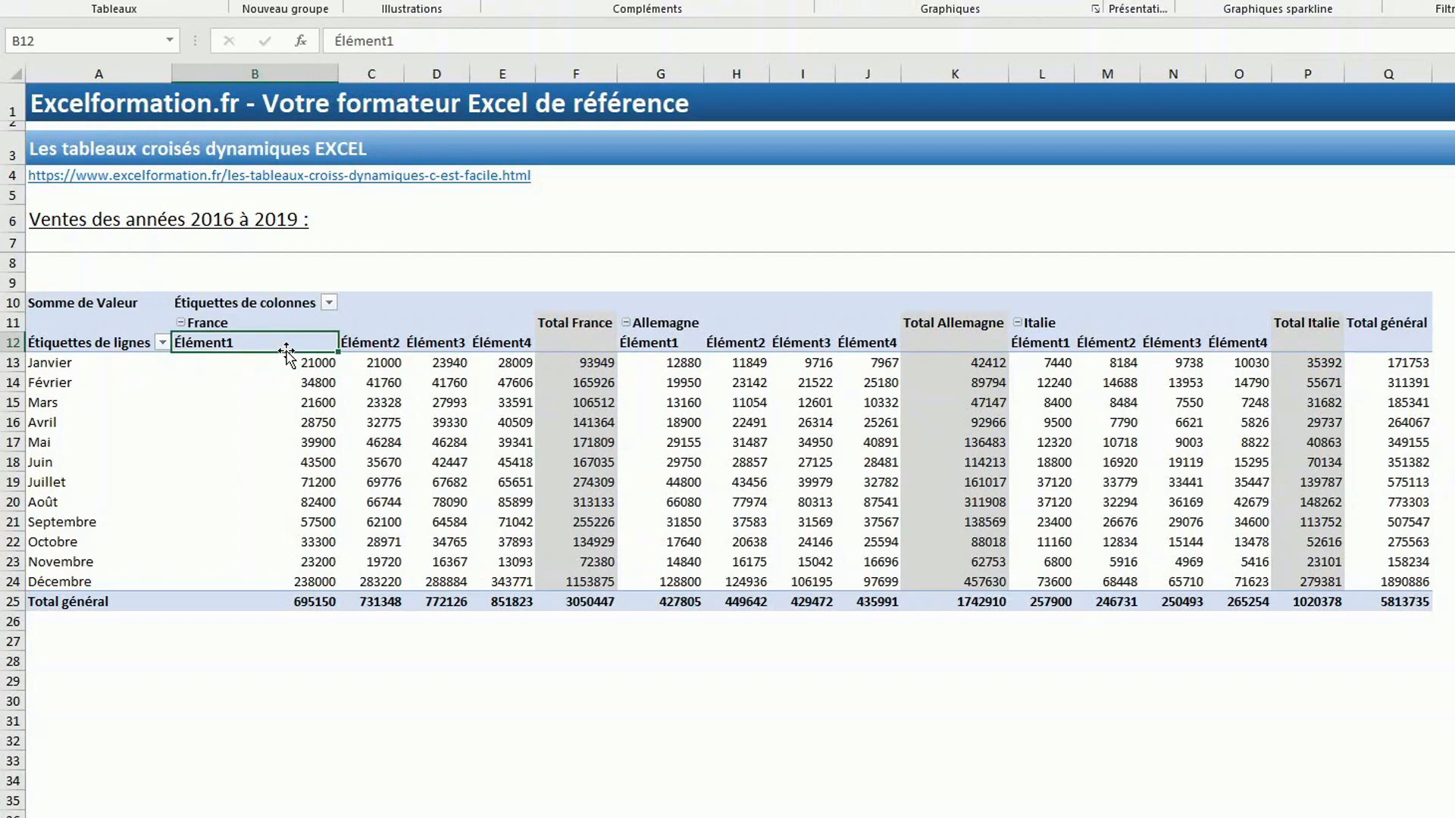
{"action": "type", "text": "2016"}
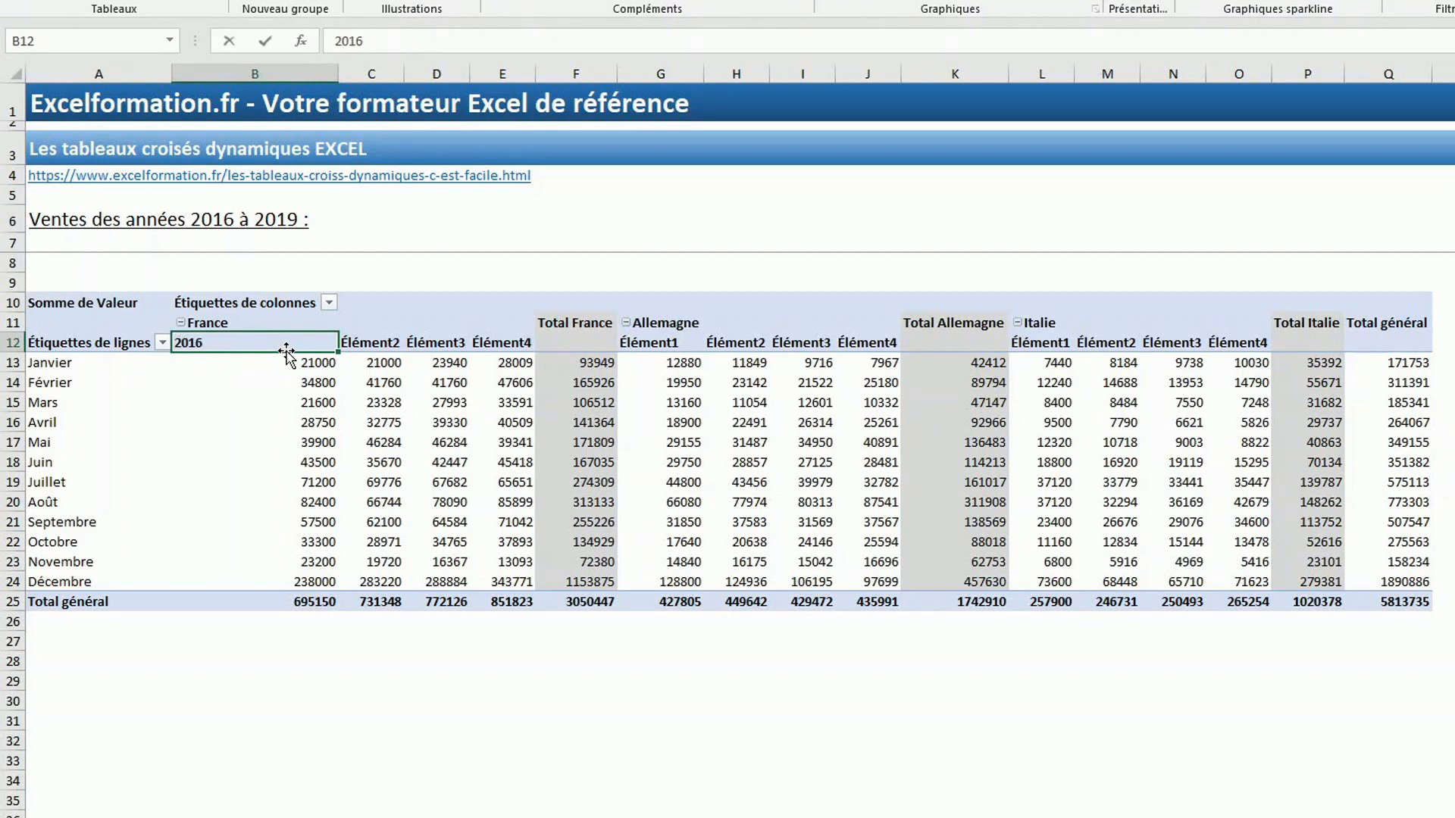
{"action": "key", "text": "Return"}
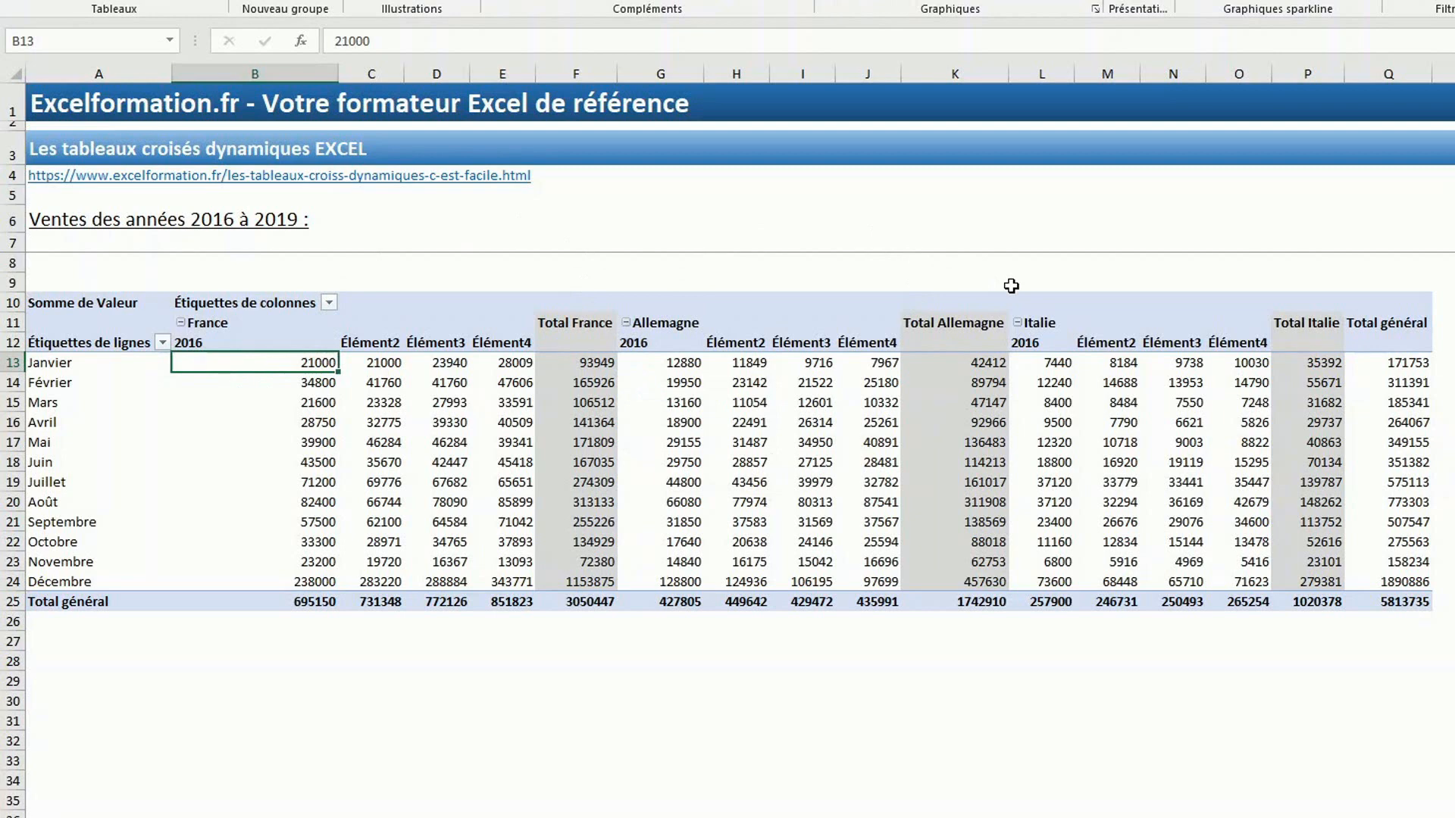
{"action": "left_click", "coordinate": [374, 349]}
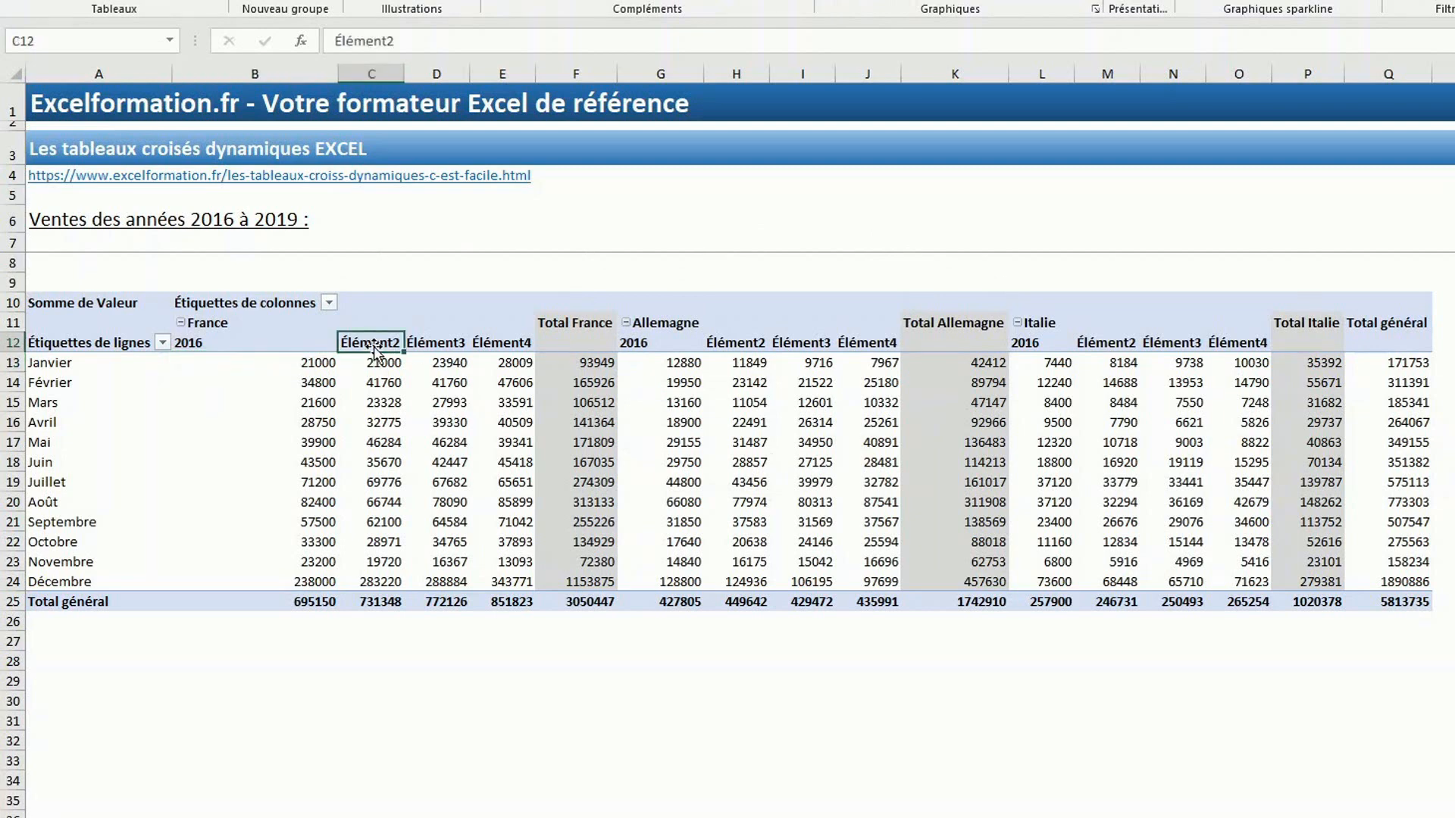
{"action": "type", "text": "2017"}
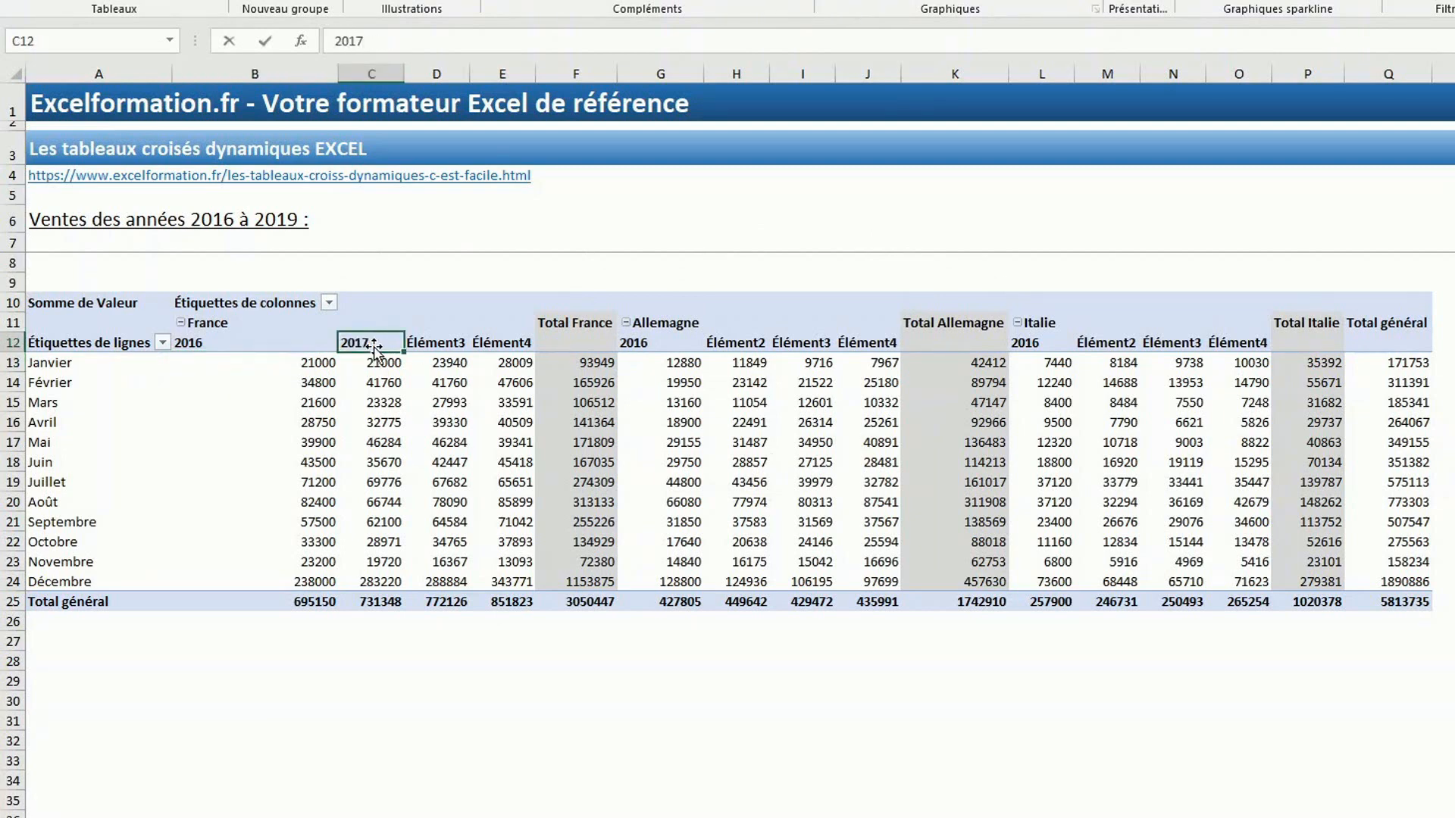
{"action": "key", "text": "Tab"}
{"action": "type", "text": "2018"}
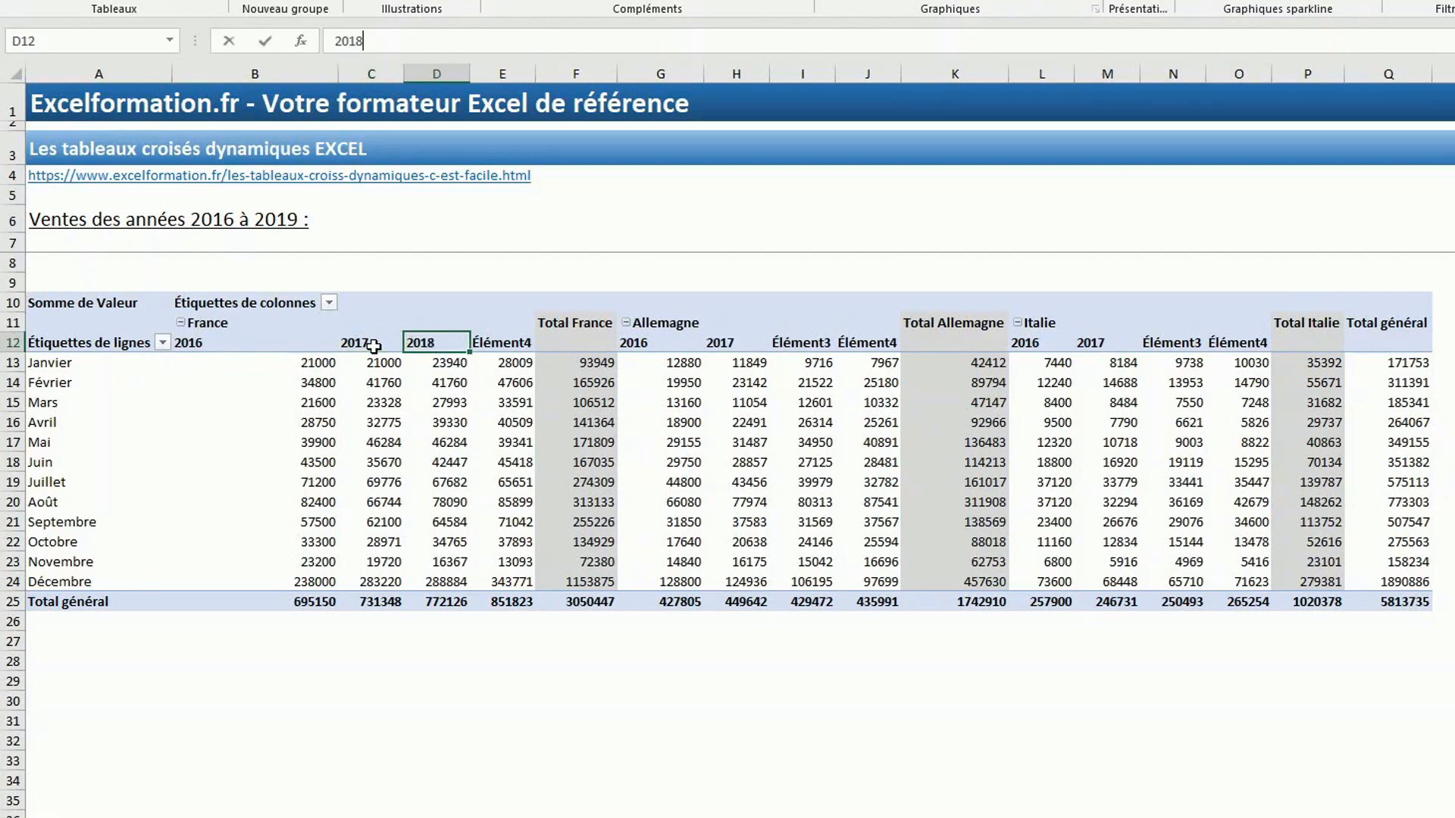
{"action": "key", "text": "Tab"}
{"action": "type", "text": "2019"}
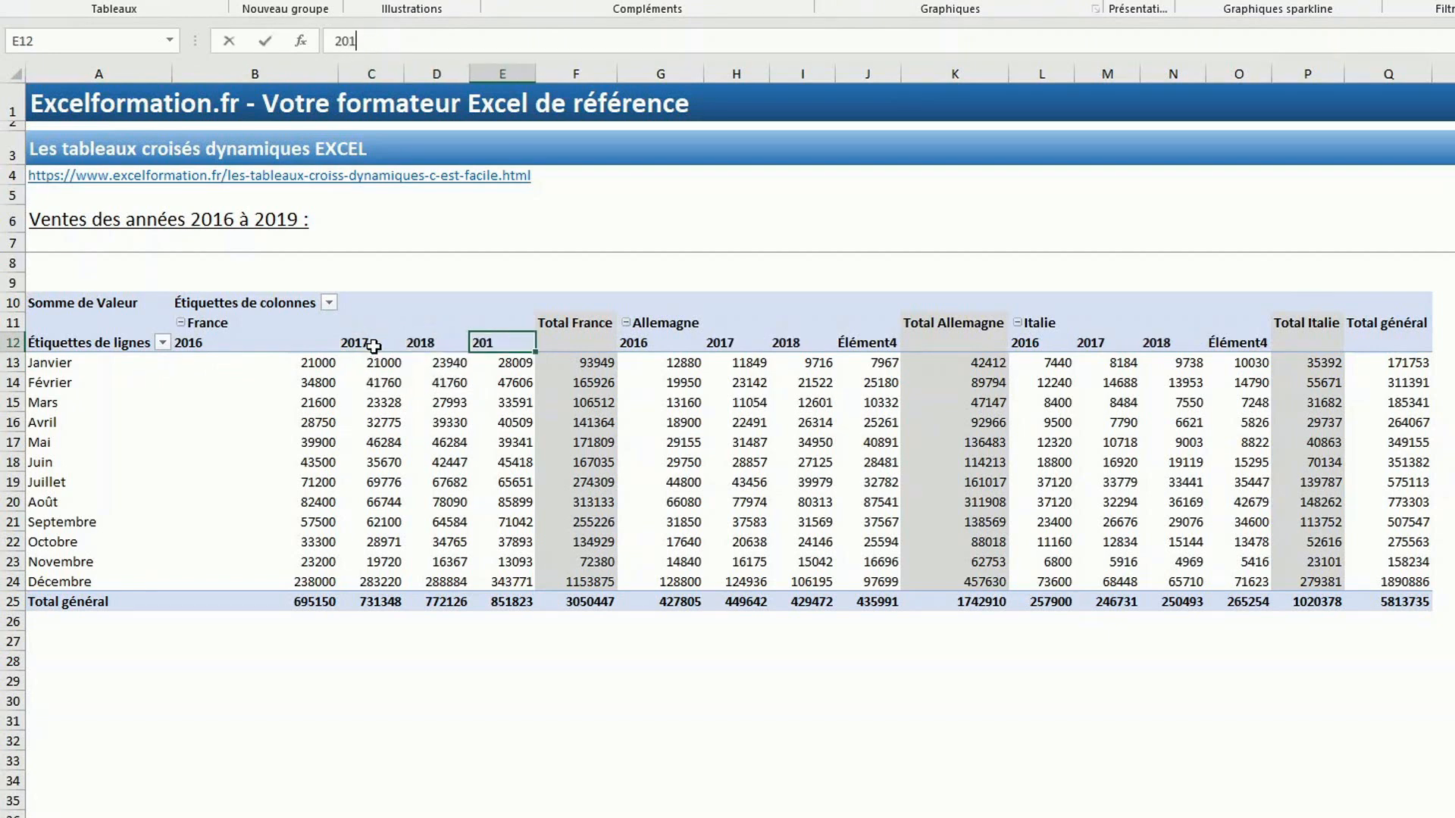
{"action": "key", "text": "Return"}
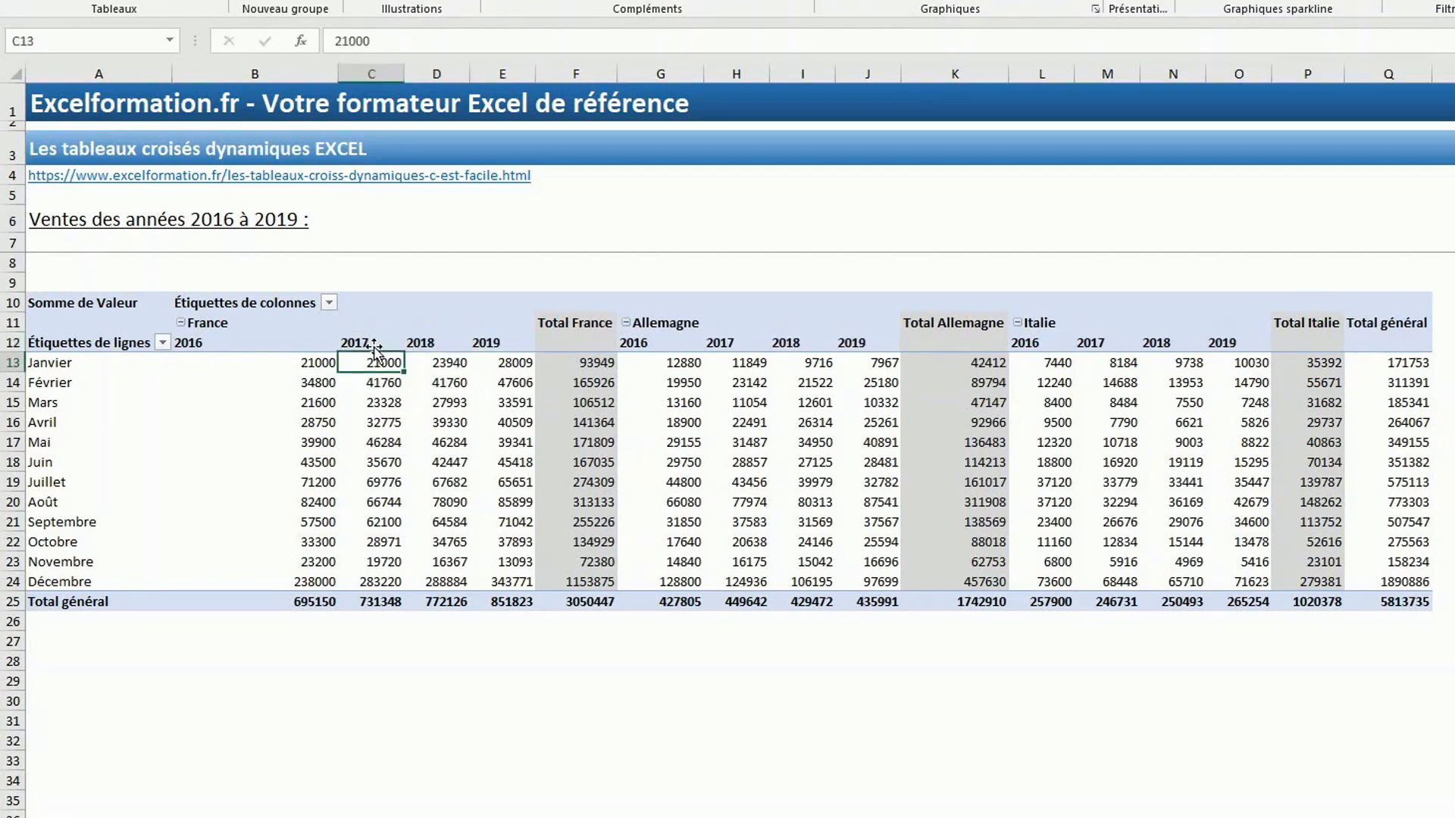
- Give the pivot table's value columns, B to Q, the same narrow width and select cell B13
{"action": "left_click_drag", "start_coordinate": [255, 74], "coordinate": [1320, 73]}
{"action": "left_click", "coordinate": [220, 363]}
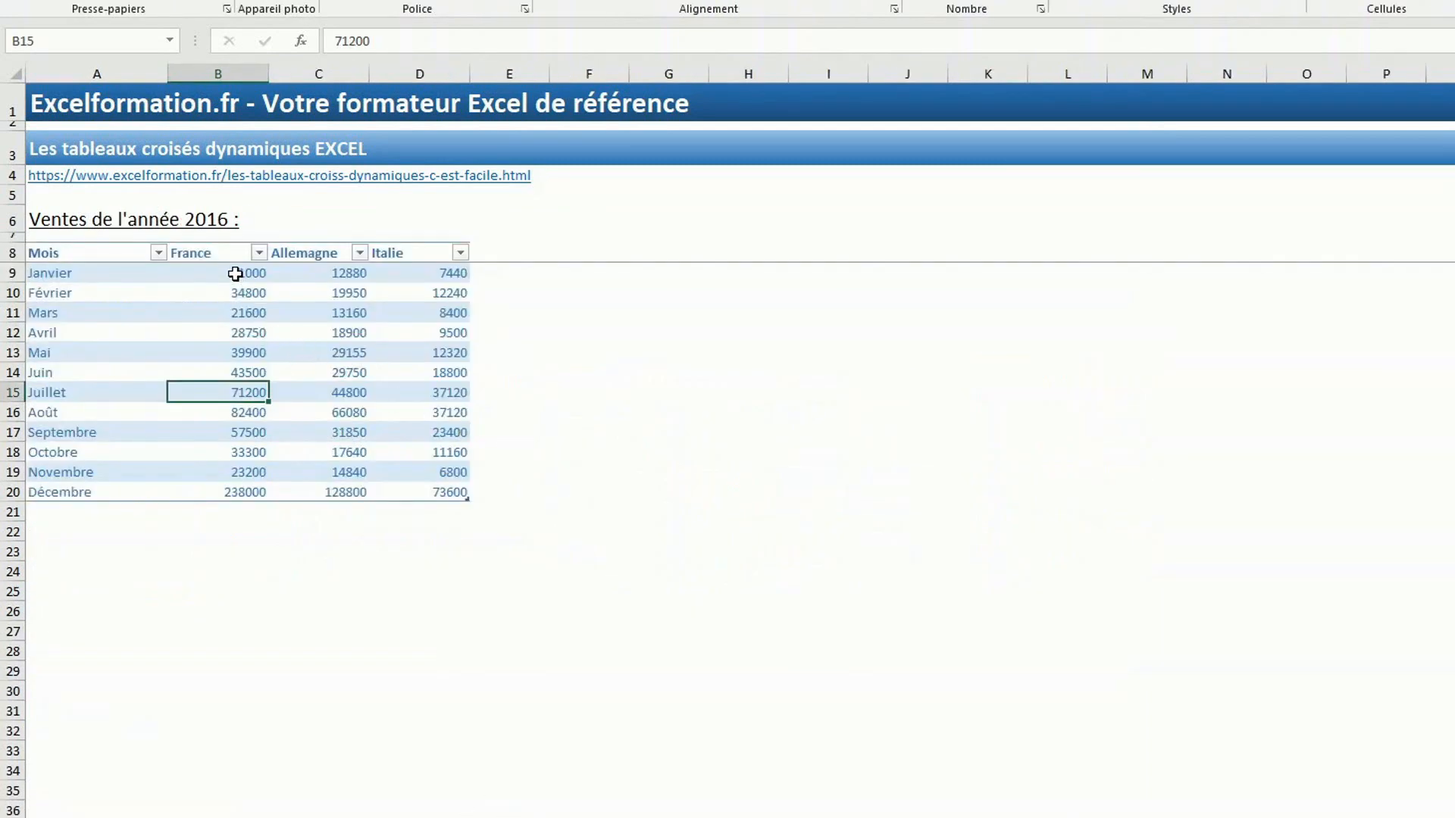
- Set France's January sales, cell B9 in the 2016 workbook, to 999999
{"action": "left_click", "coordinate": [235, 273]}
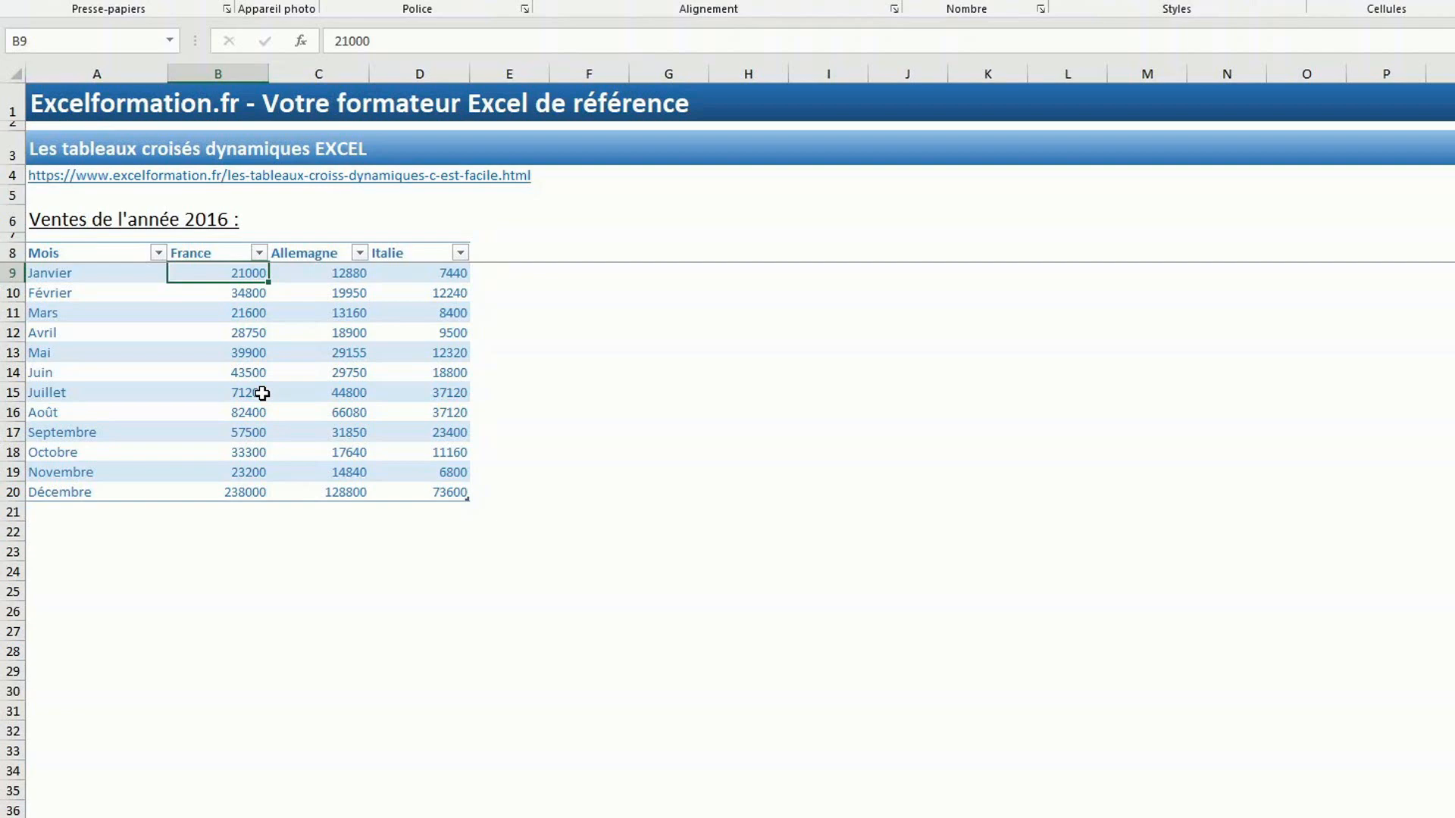
{"action": "type", "text": "999999"}
{"action": "key", "text": "Return"}
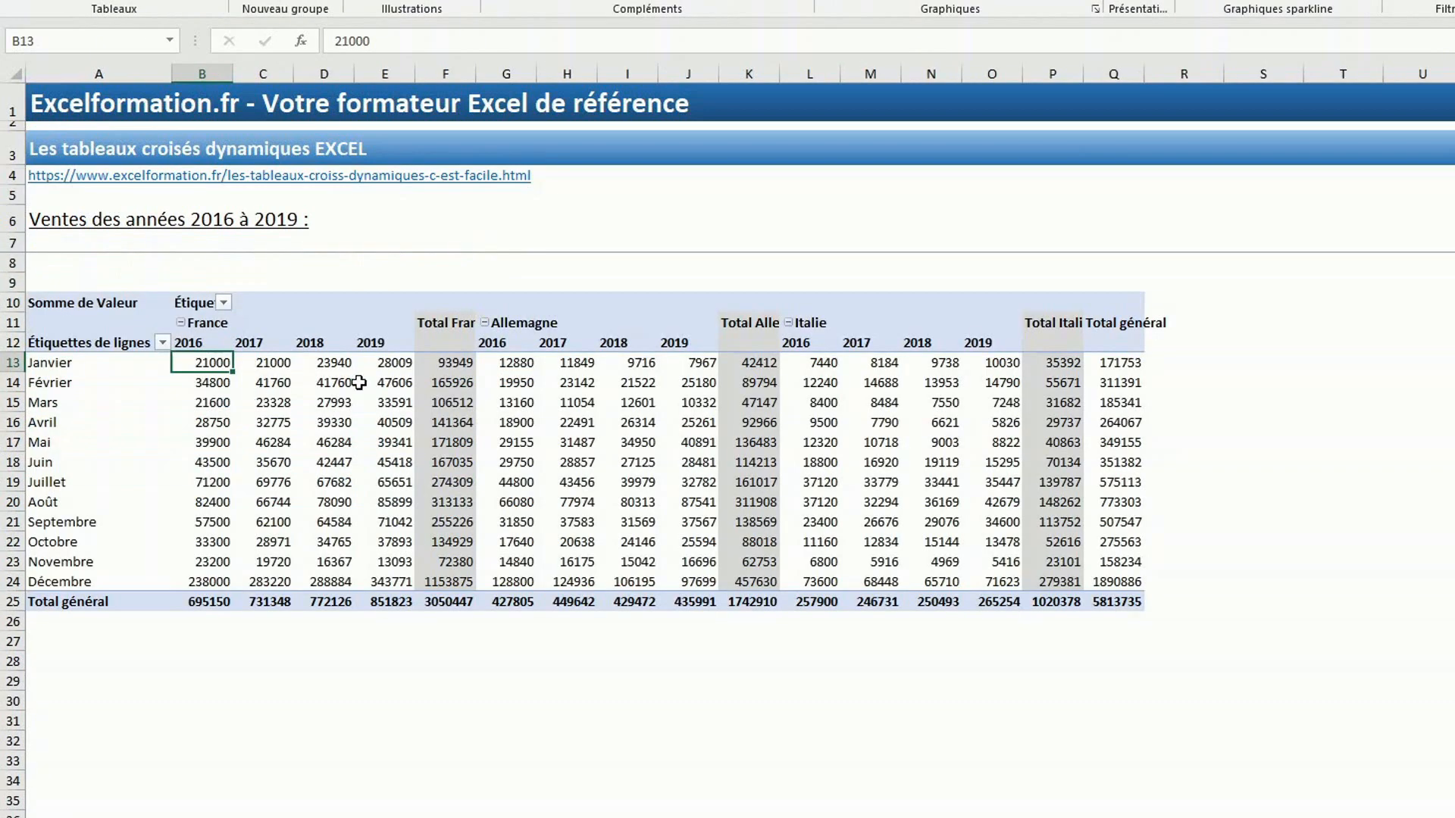
- Refresh the consolidated pivot table in the 2016 à 2019 workbook with the edited source data
{"action": "left_click", "coordinate": [351, 384]}
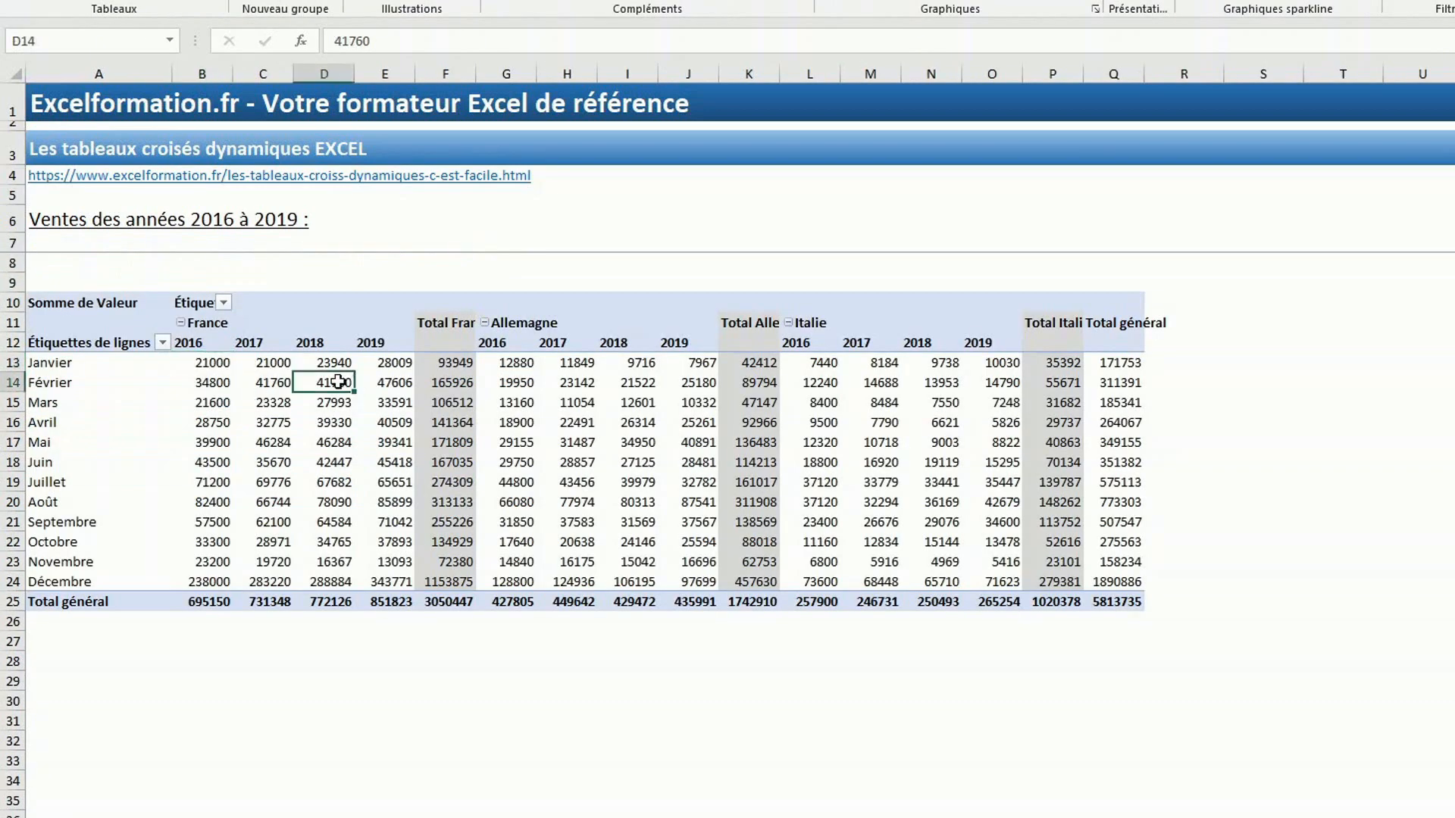
{"action": "right_click", "coordinate": [338, 382]}
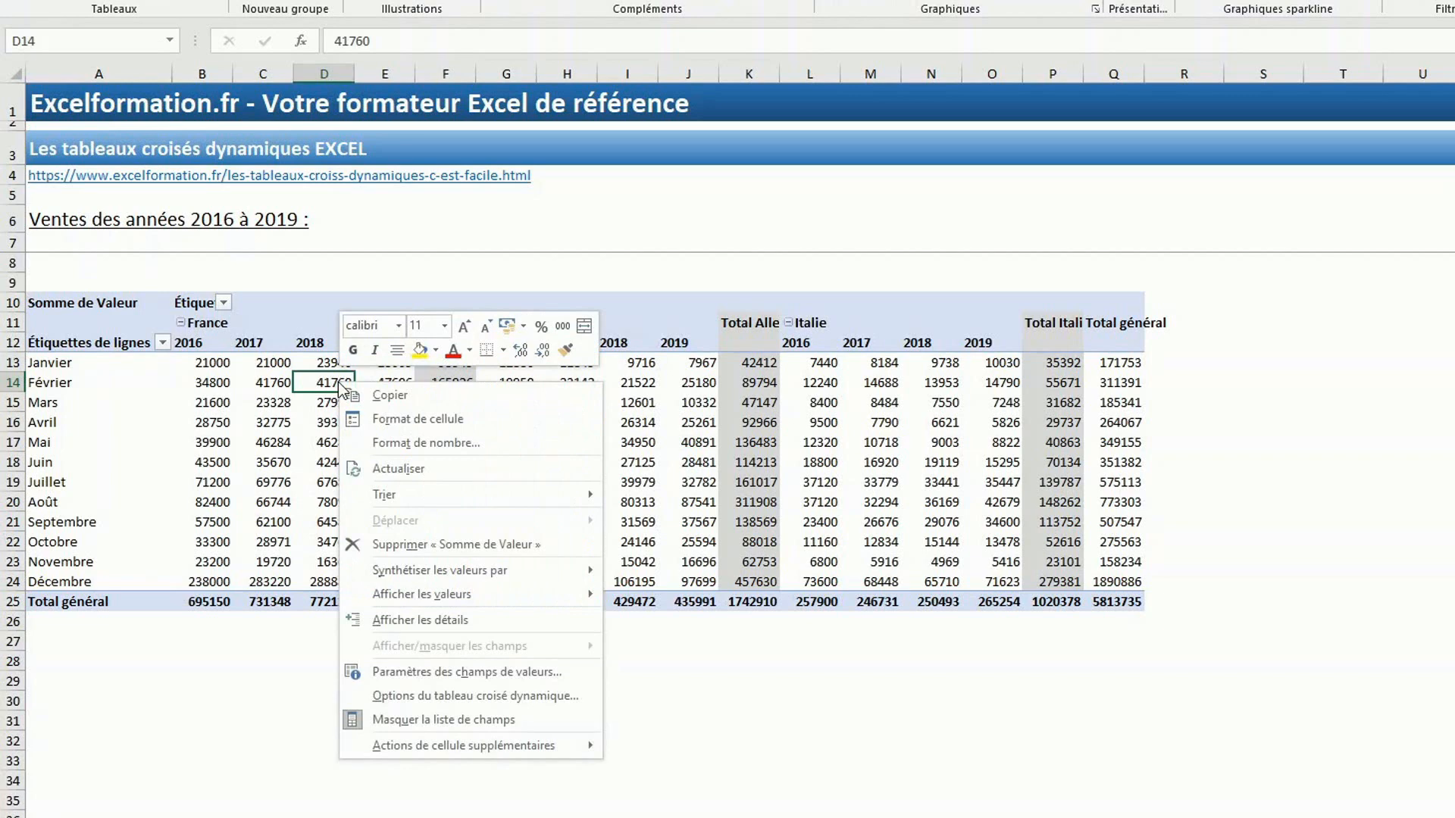
{"action": "left_click", "coordinate": [385, 471]}
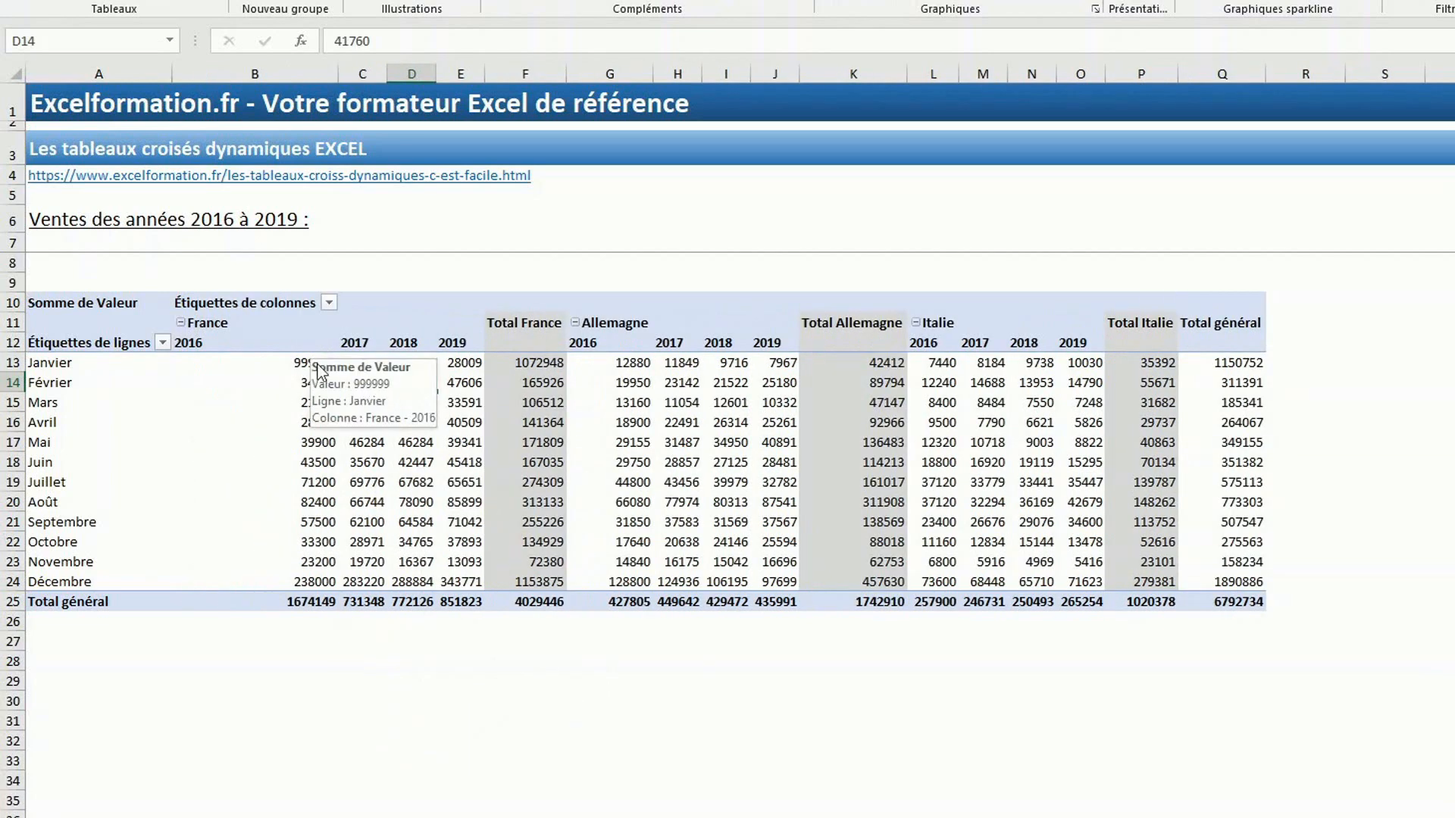
{"action": "mouse_move", "coordinate": [209, 374]}
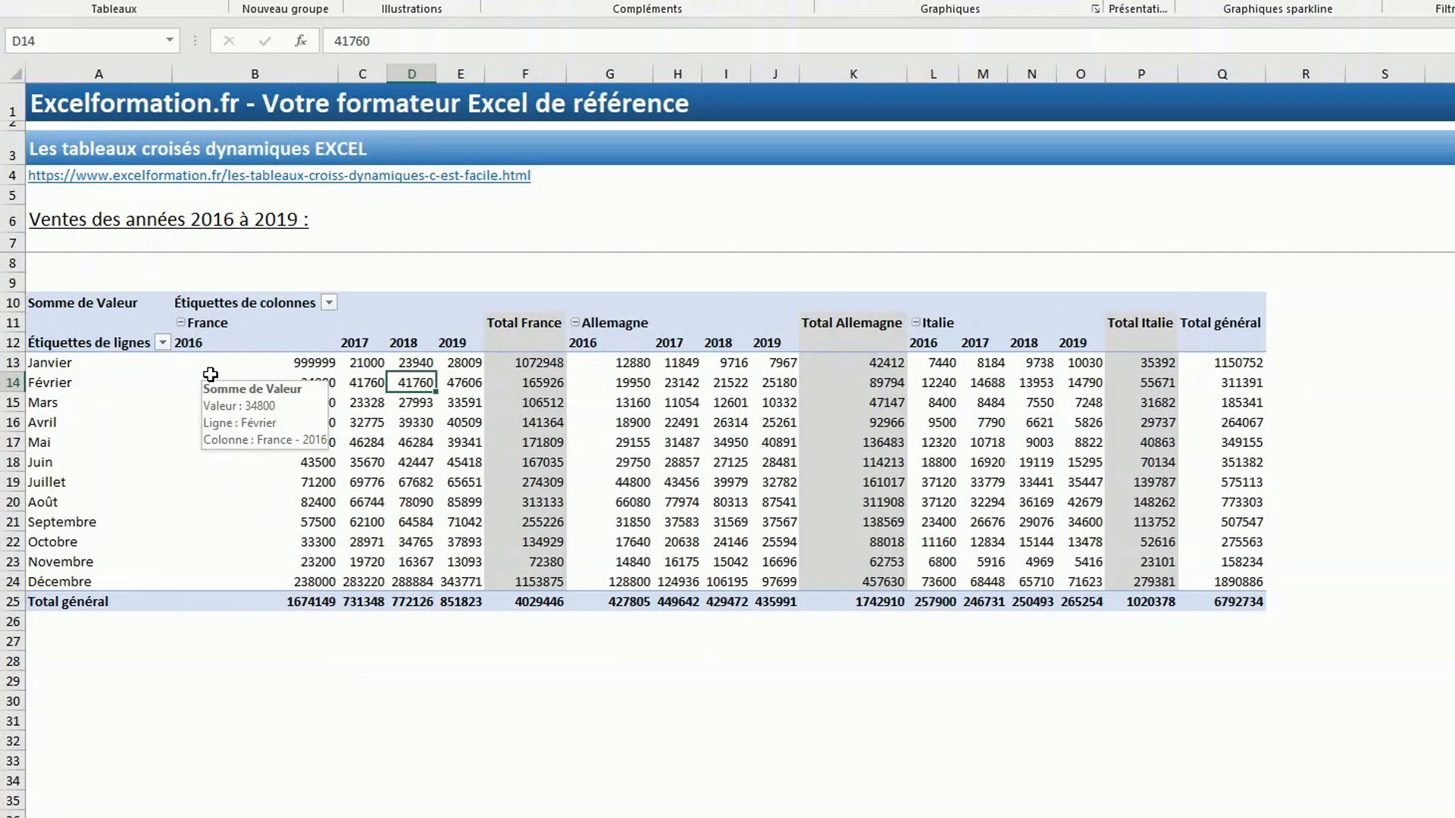